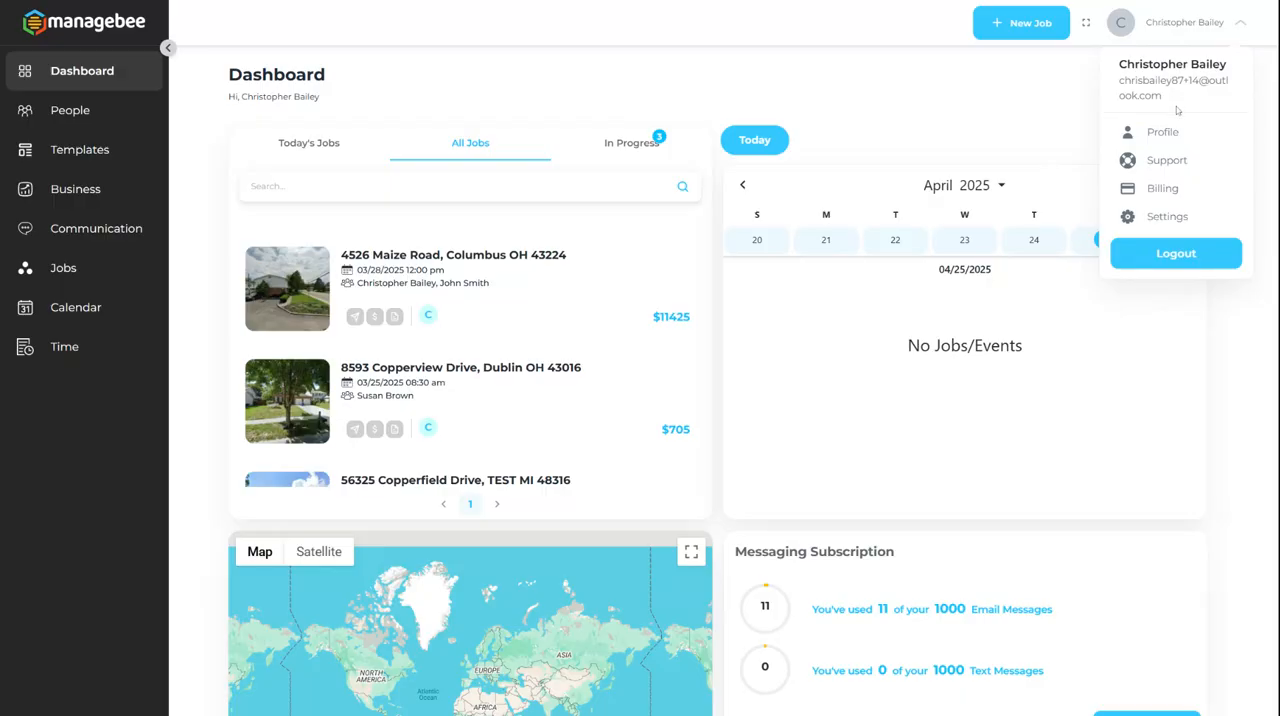
Step: Open the Email & Text Automation settings and expand the Scheduling & Rescheduling chore group
{"action": "left_click", "coordinate": [1165, 217]}
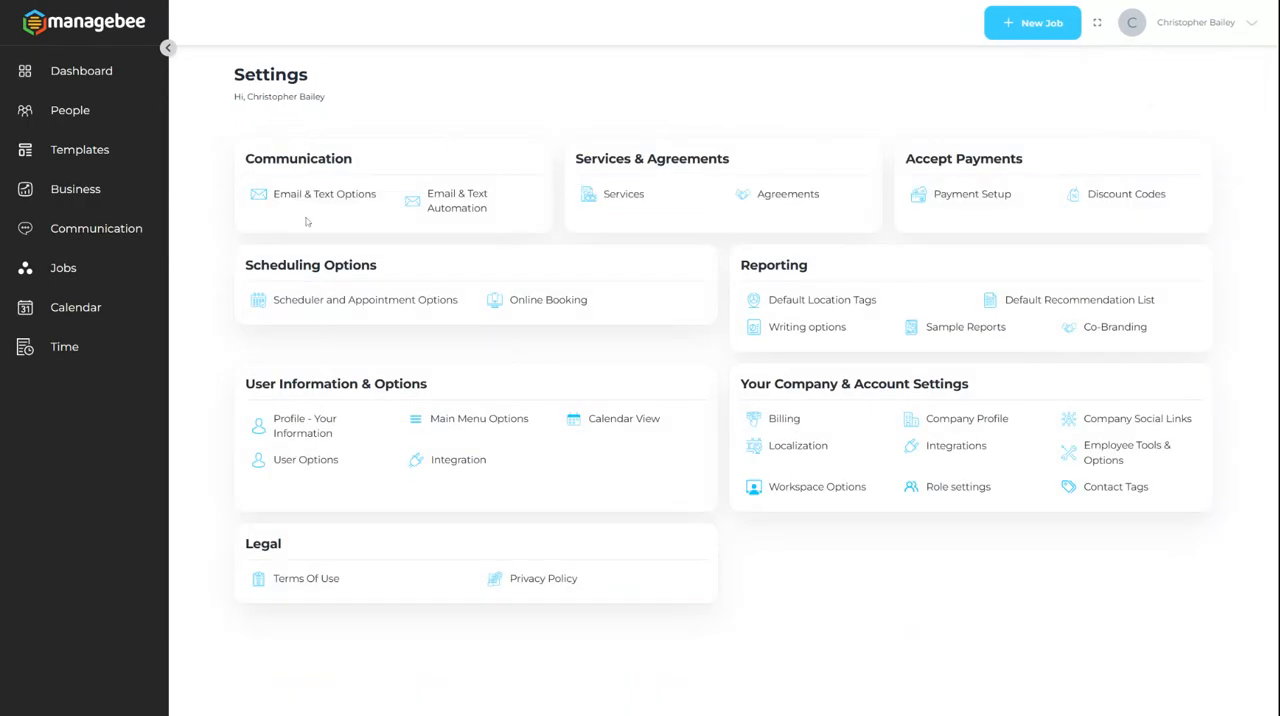
{"action": "left_click", "coordinate": [450, 204]}
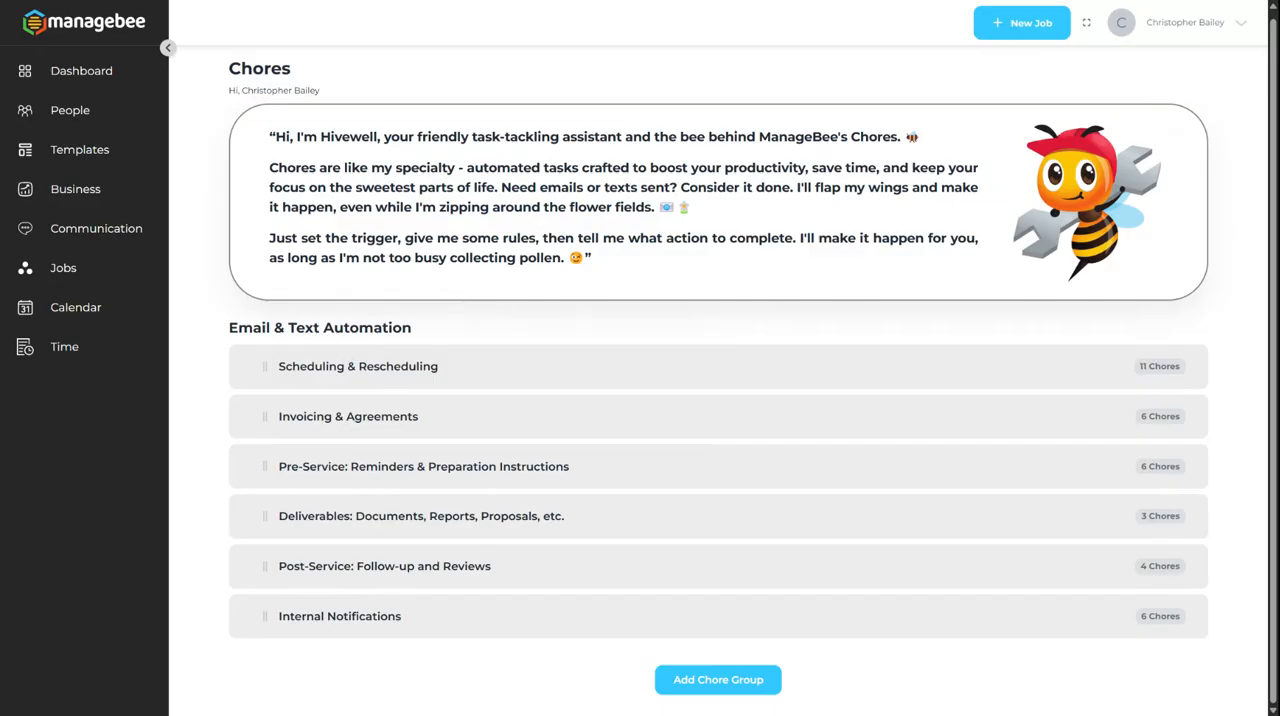
{"action": "left_click", "coordinate": [463, 369]}
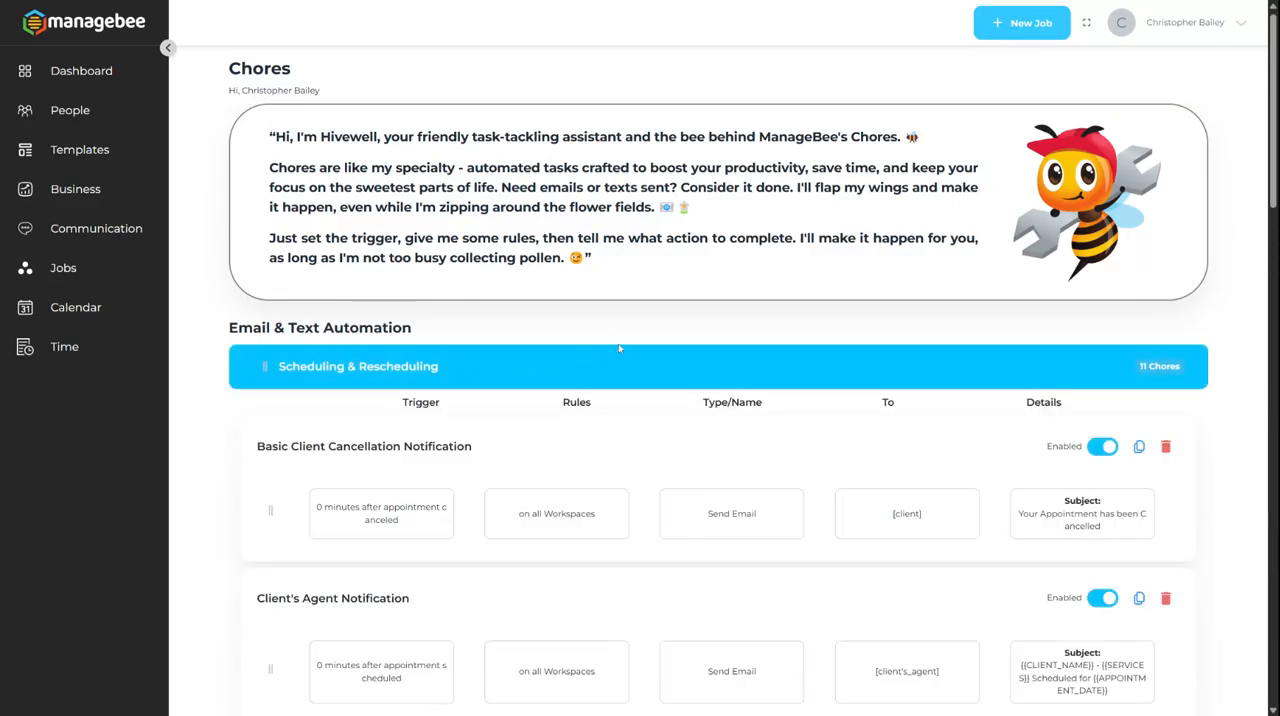
Step: Examine the triggers, rules, recipients and email subjects of the chores in the Scheduling & Rescheduling group
{"action": "scroll", "coordinate": [619, 348], "scroll_direction": "down", "scroll_amount": 3}
{"action": "scroll", "coordinate": [624, 355], "scroll_direction": "down", "scroll_amount": 7}
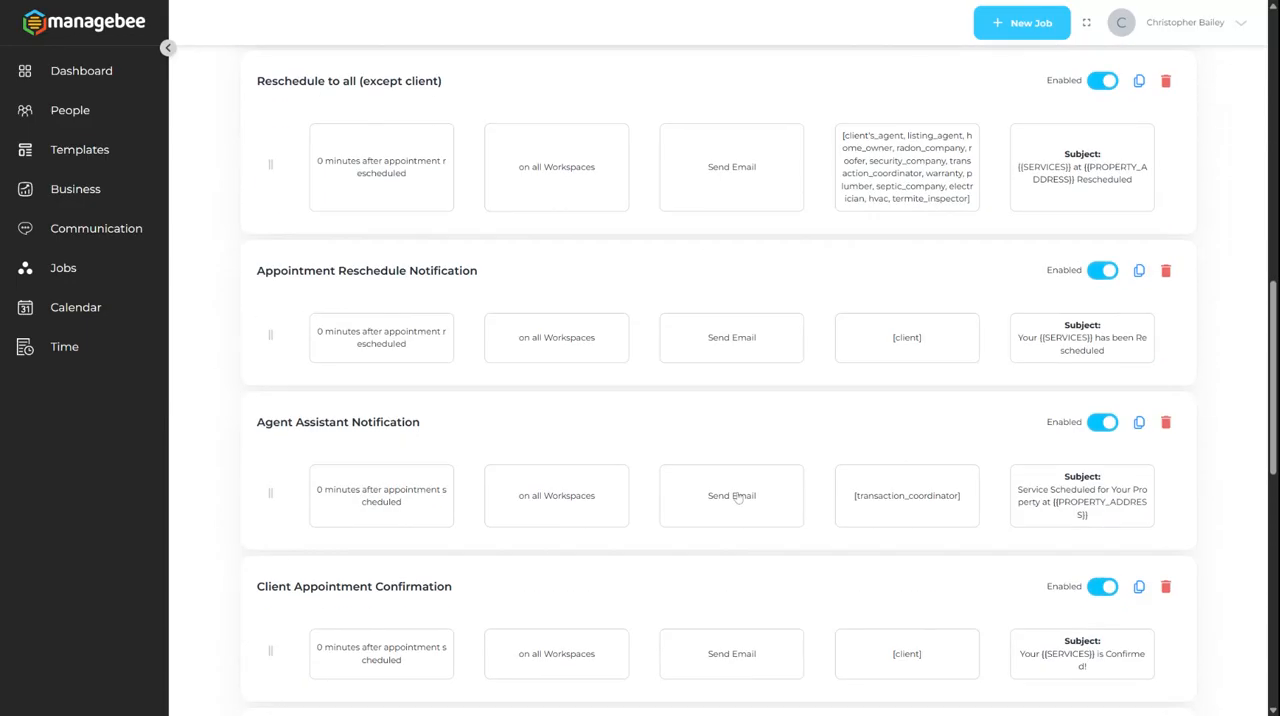
{"action": "scroll", "coordinate": [736, 498], "scroll_direction": "up", "scroll_amount": 9}
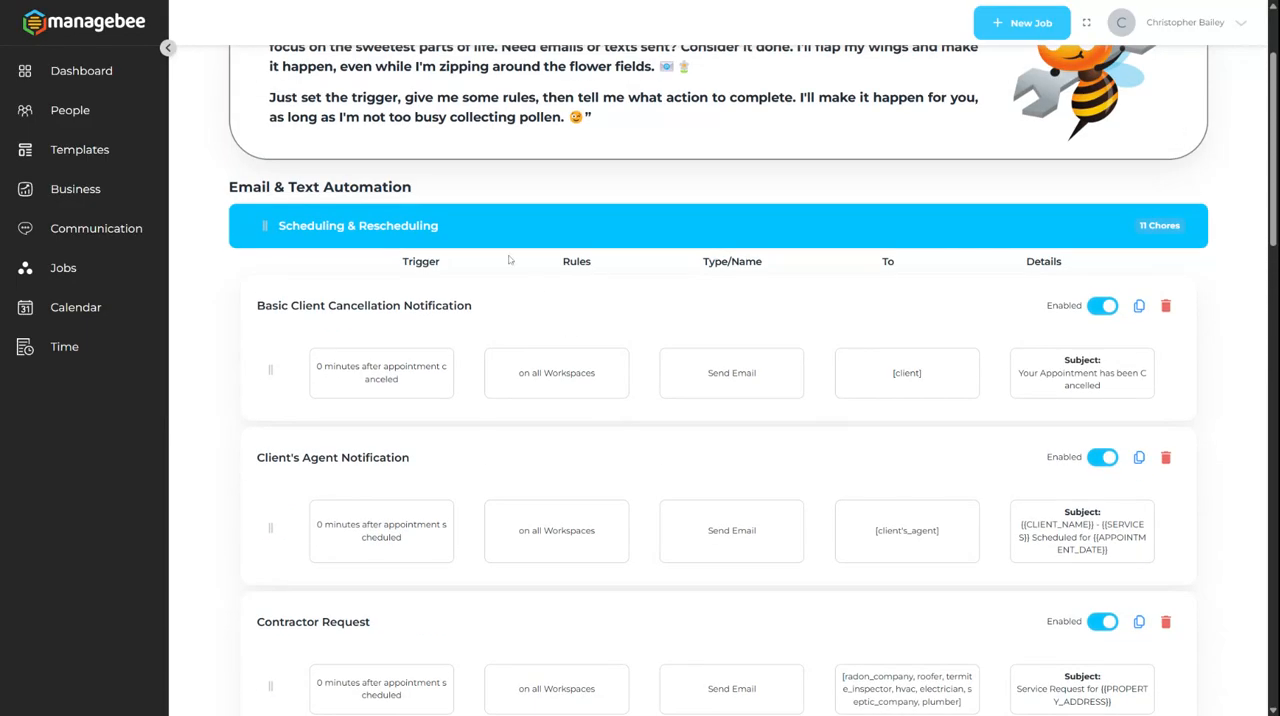
{"action": "left_click", "coordinate": [497, 236]}
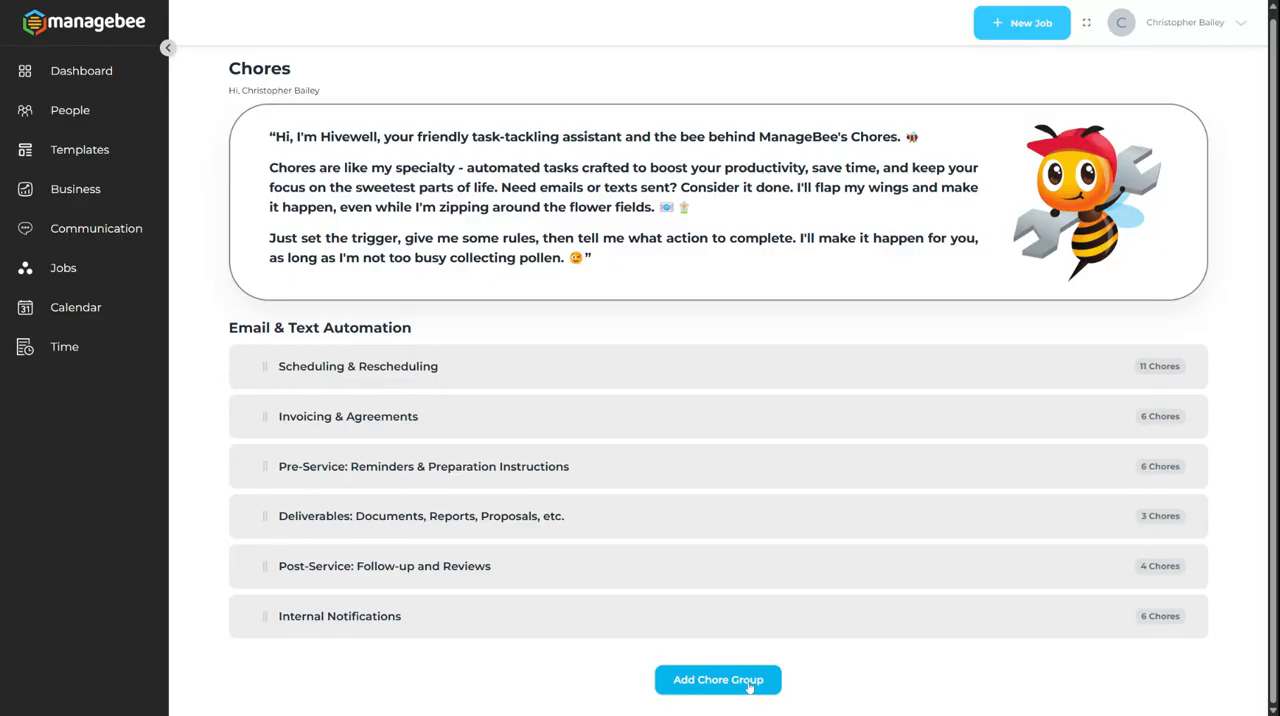
{"action": "left_click", "coordinate": [456, 369]}
{"action": "scroll", "coordinate": [456, 369], "scroll_direction": "down", "scroll_amount": 2}
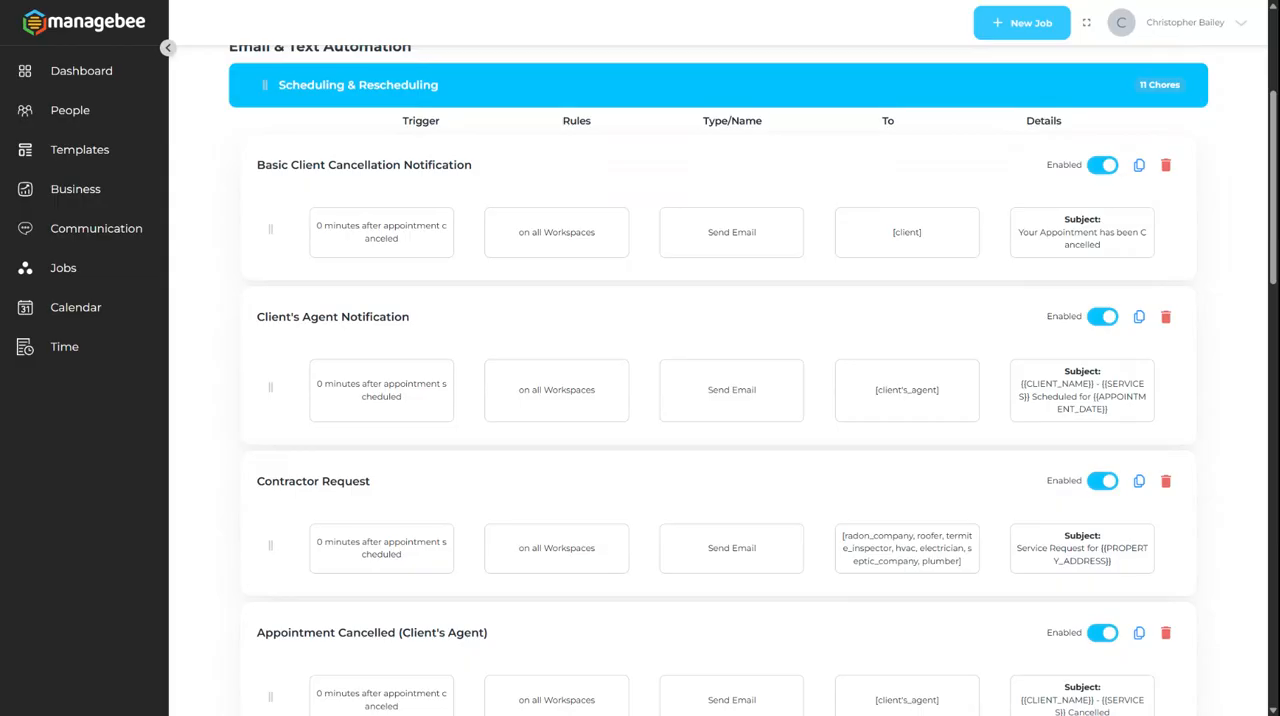
{"action": "scroll", "coordinate": [718, 390], "scroll_direction": "down", "scroll_amount": 1}
{"action": "scroll", "coordinate": [346, 405], "scroll_direction": "up", "scroll_amount": 2}
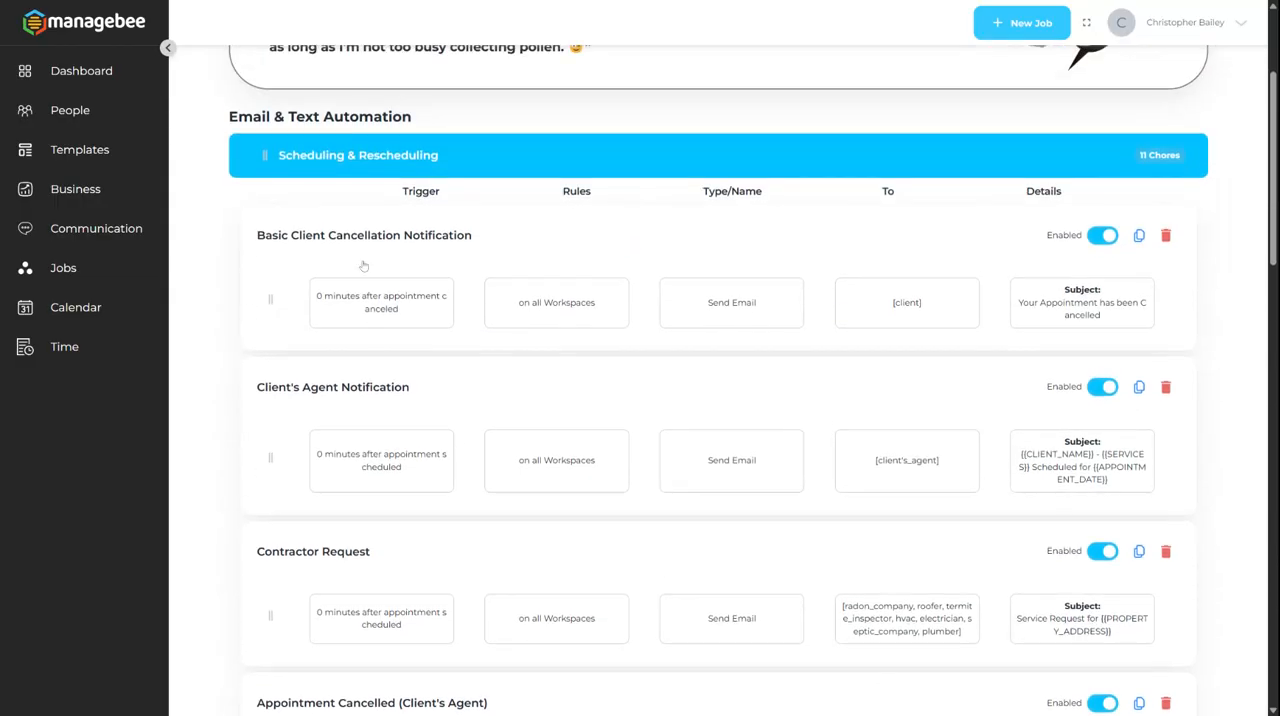
{"action": "scroll", "coordinate": [491, 346], "scroll_direction": "down", "scroll_amount": 8}
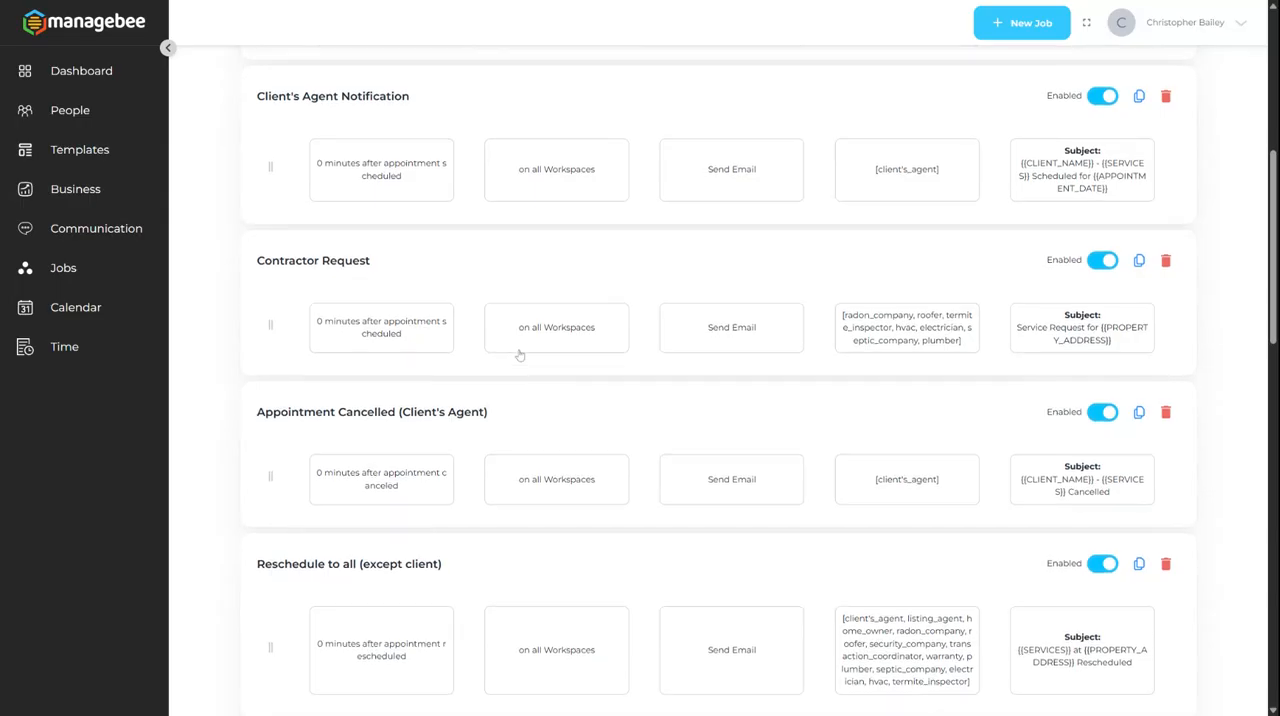
{"action": "scroll", "coordinate": [520, 355], "scroll_direction": "down", "scroll_amount": 5}
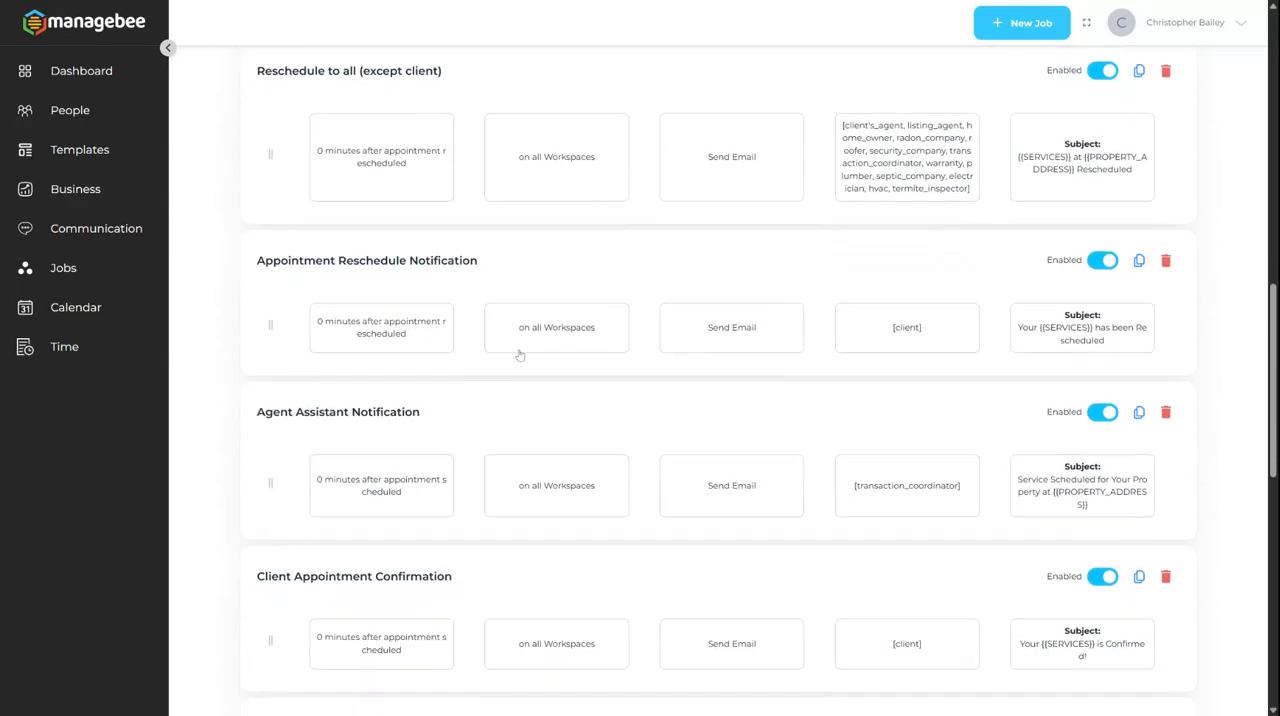
{"action": "scroll", "coordinate": [520, 355], "scroll_direction": "down", "scroll_amount": 6}
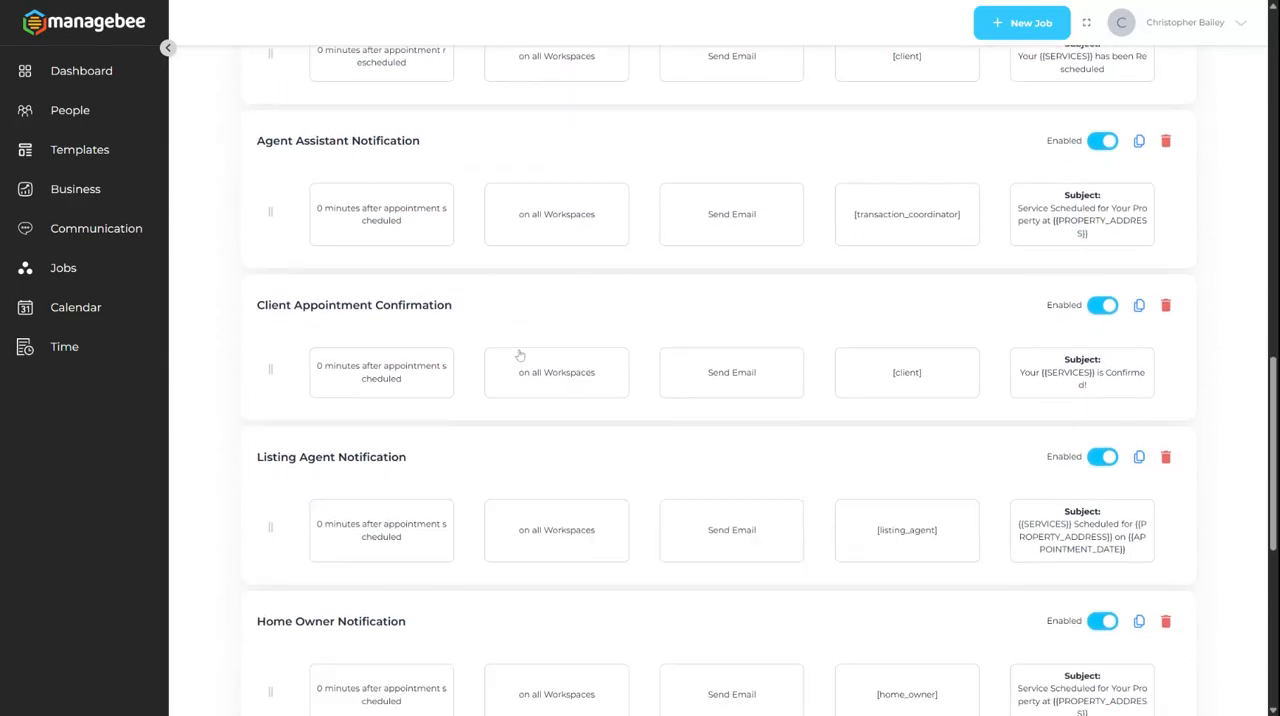
{"action": "scroll", "coordinate": [520, 355], "scroll_direction": "up", "scroll_amount": 2}
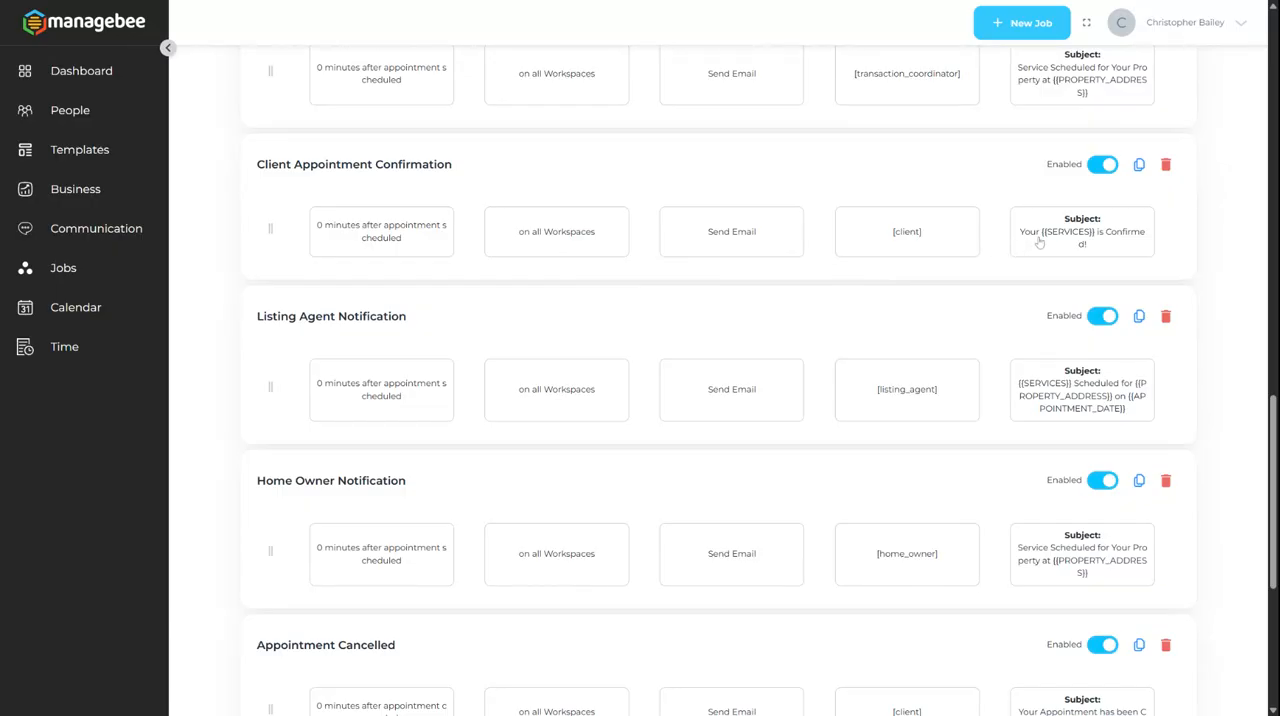
Step: Open the Client Appointment Confirmation chore, review the available trigger events, and continue to its rules with the trigger as it is
{"action": "left_click", "coordinate": [363, 242]}
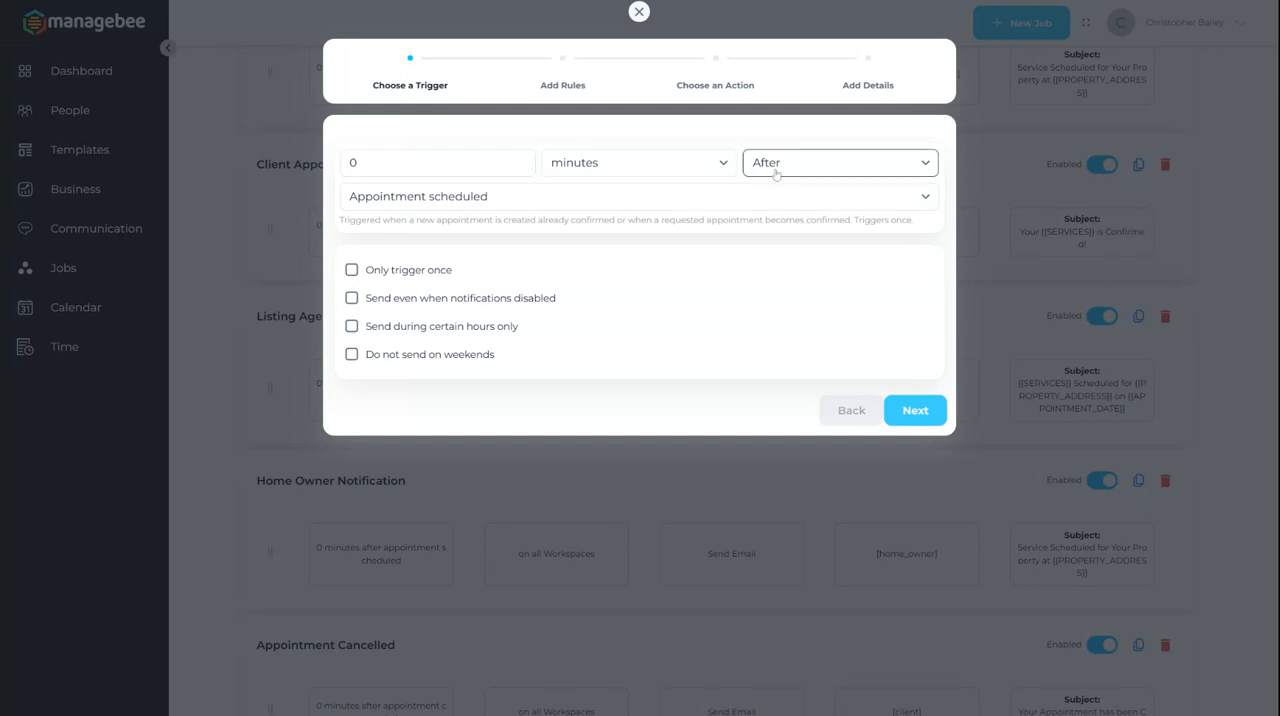
{"action": "left_click", "coordinate": [591, 196]}
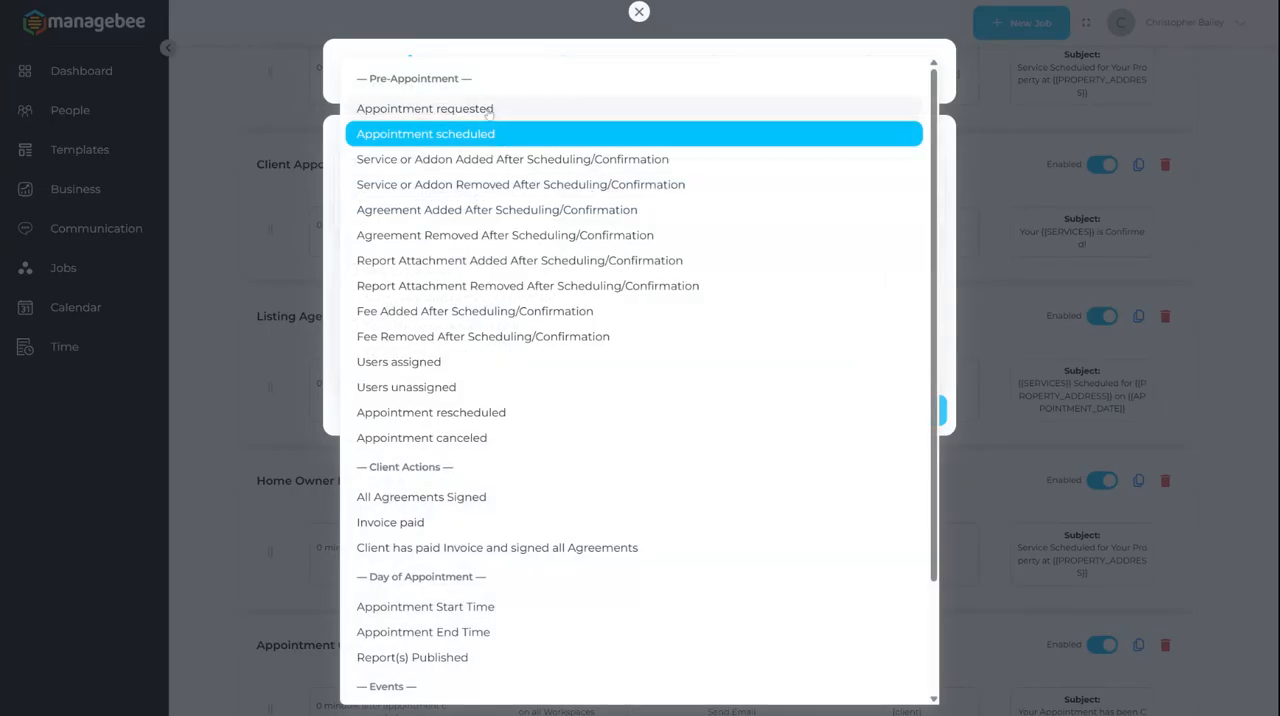
{"action": "scroll", "coordinate": [571, 320], "scroll_direction": "down", "scroll_amount": 2}
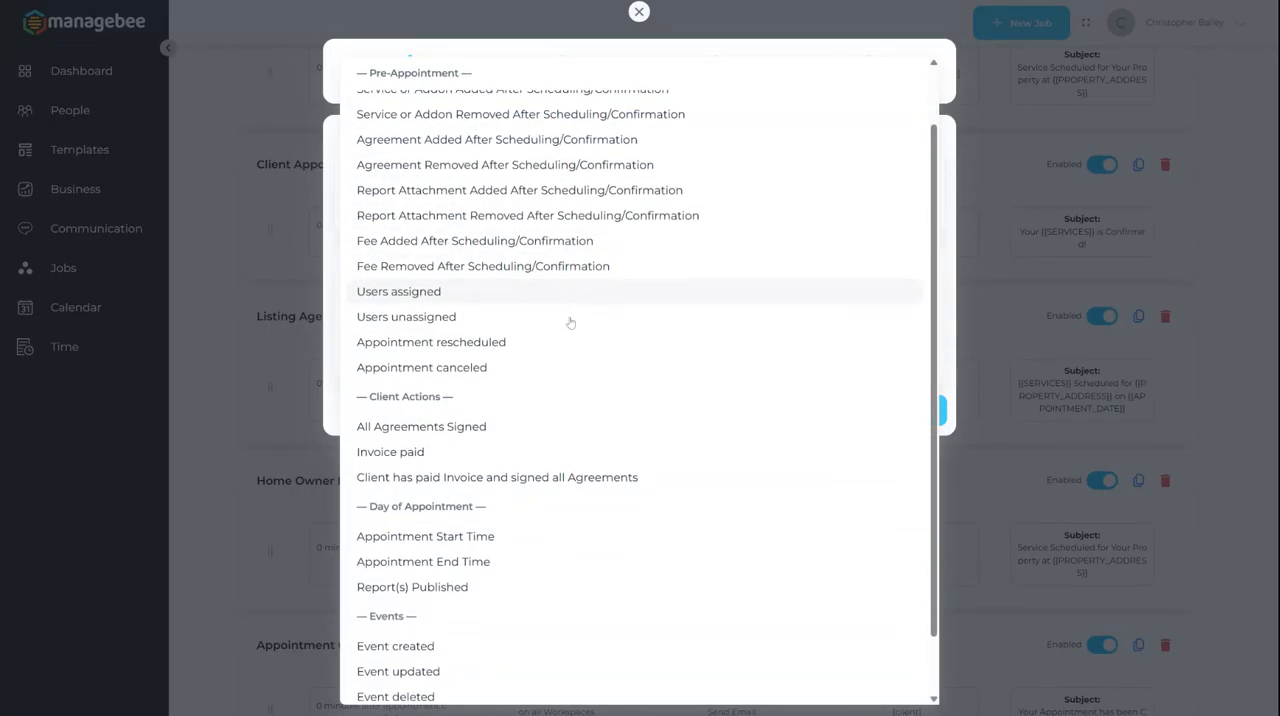
{"action": "scroll", "coordinate": [606, 408], "scroll_direction": "up", "scroll_amount": 2}
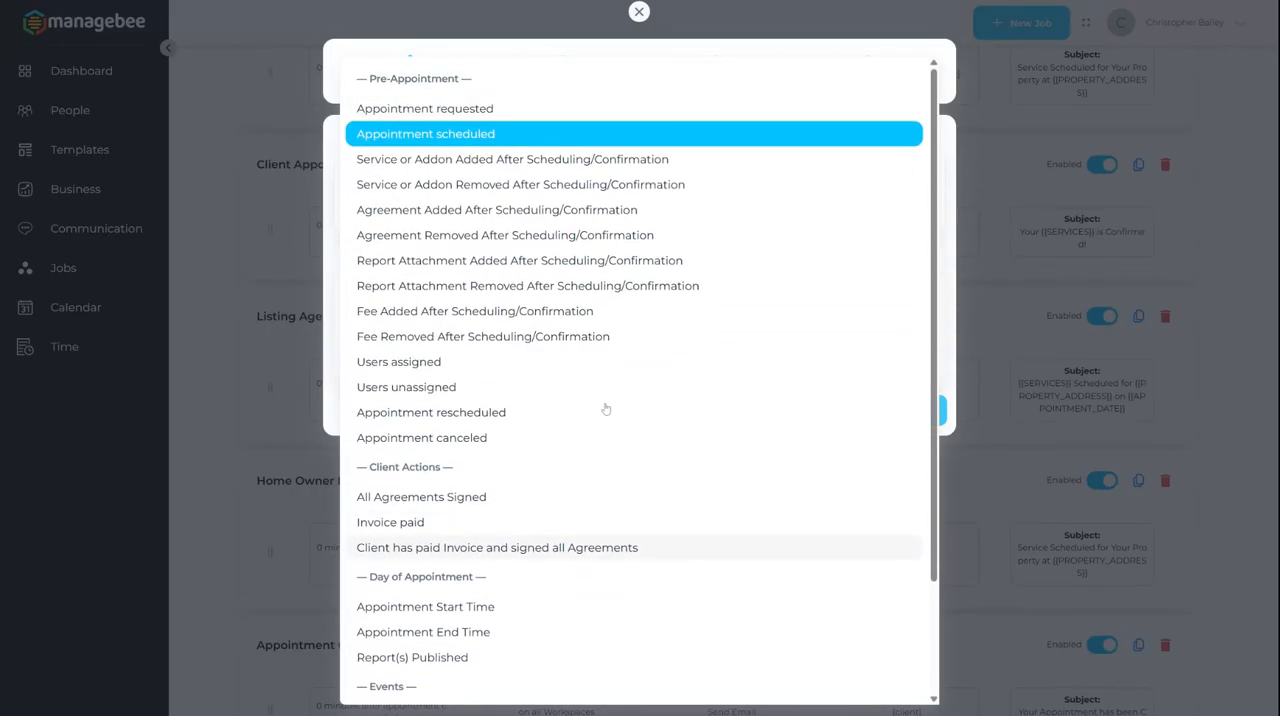
{"action": "left_click", "coordinate": [642, 20]}
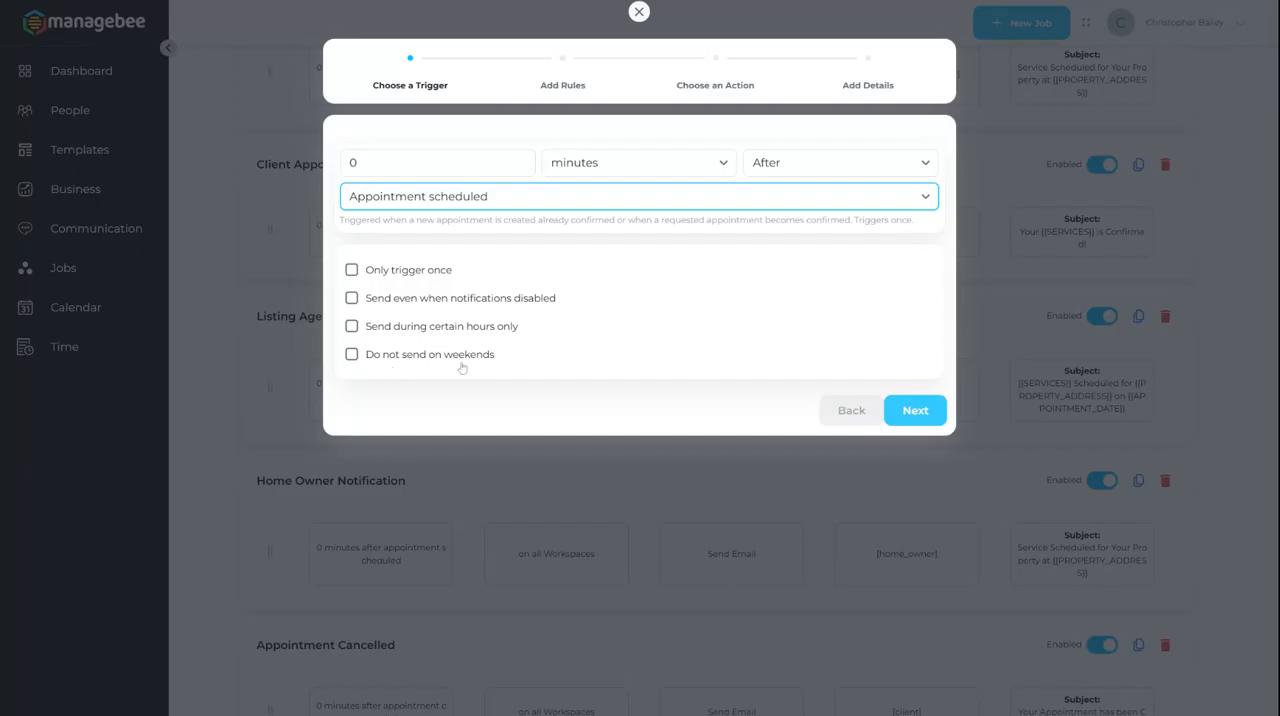
{"action": "left_click", "coordinate": [891, 412]}
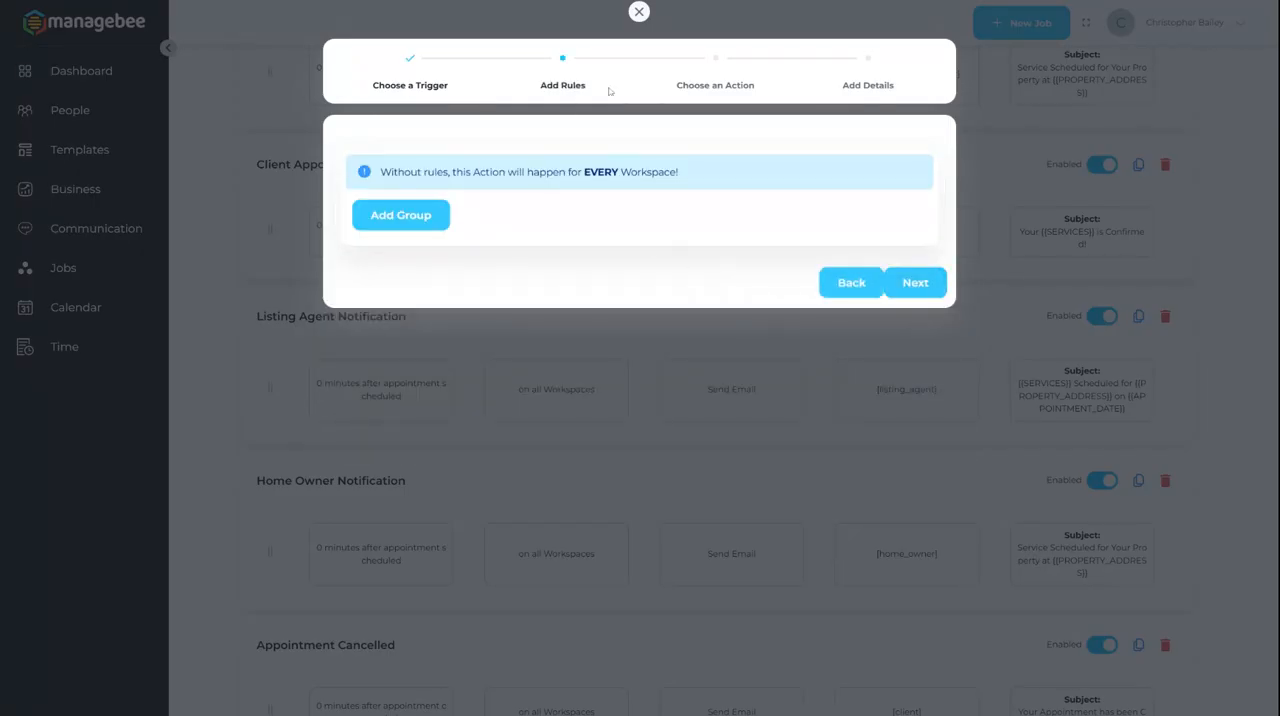
Step: Add a rule group with the condition Has Not Service set to Air Quality Test, and delete that rule again
{"action": "left_click", "coordinate": [429, 225]}
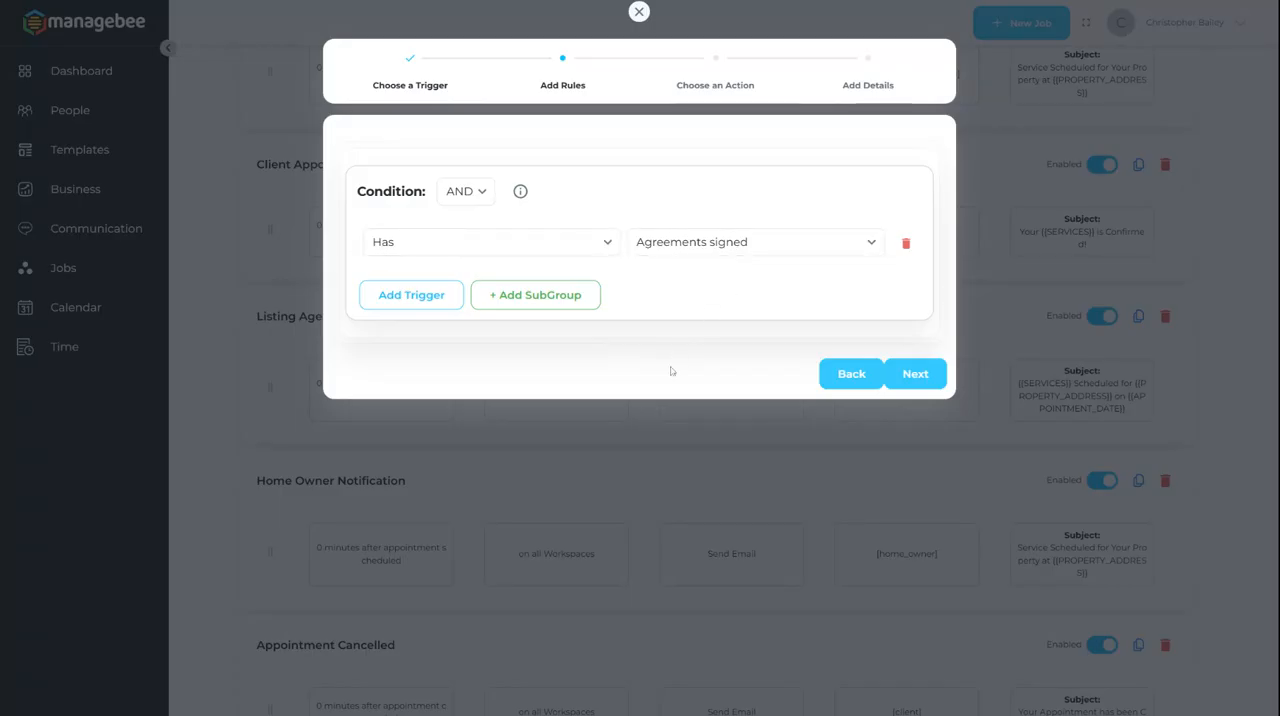
{"action": "left_click", "coordinate": [570, 250]}
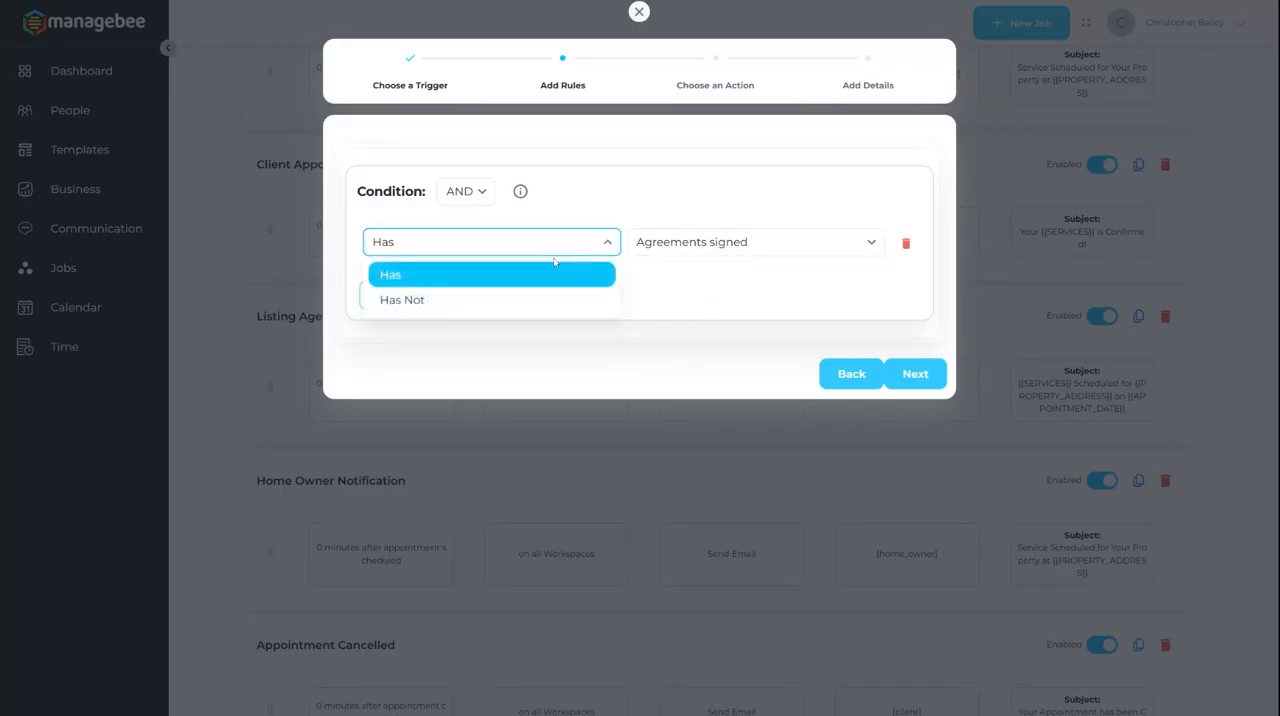
{"action": "left_click", "coordinate": [486, 298]}
{"action": "left_click", "coordinate": [718, 247]}
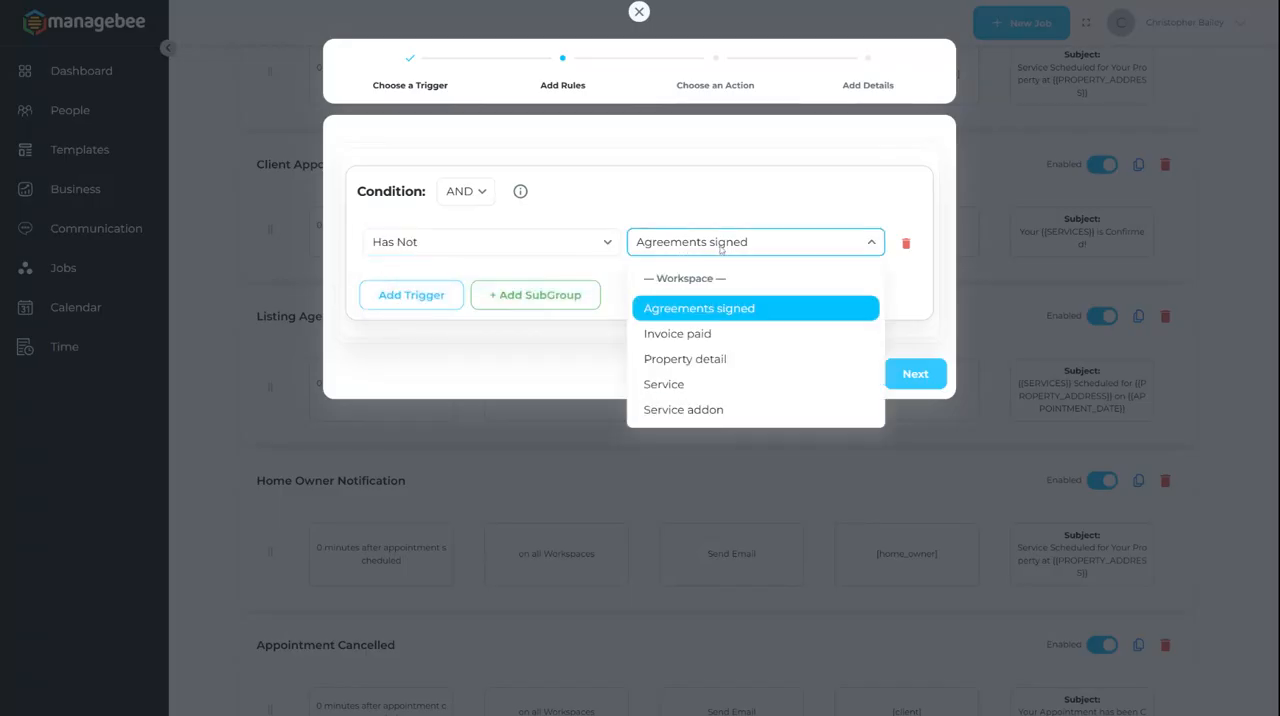
{"action": "left_click", "coordinate": [706, 388]}
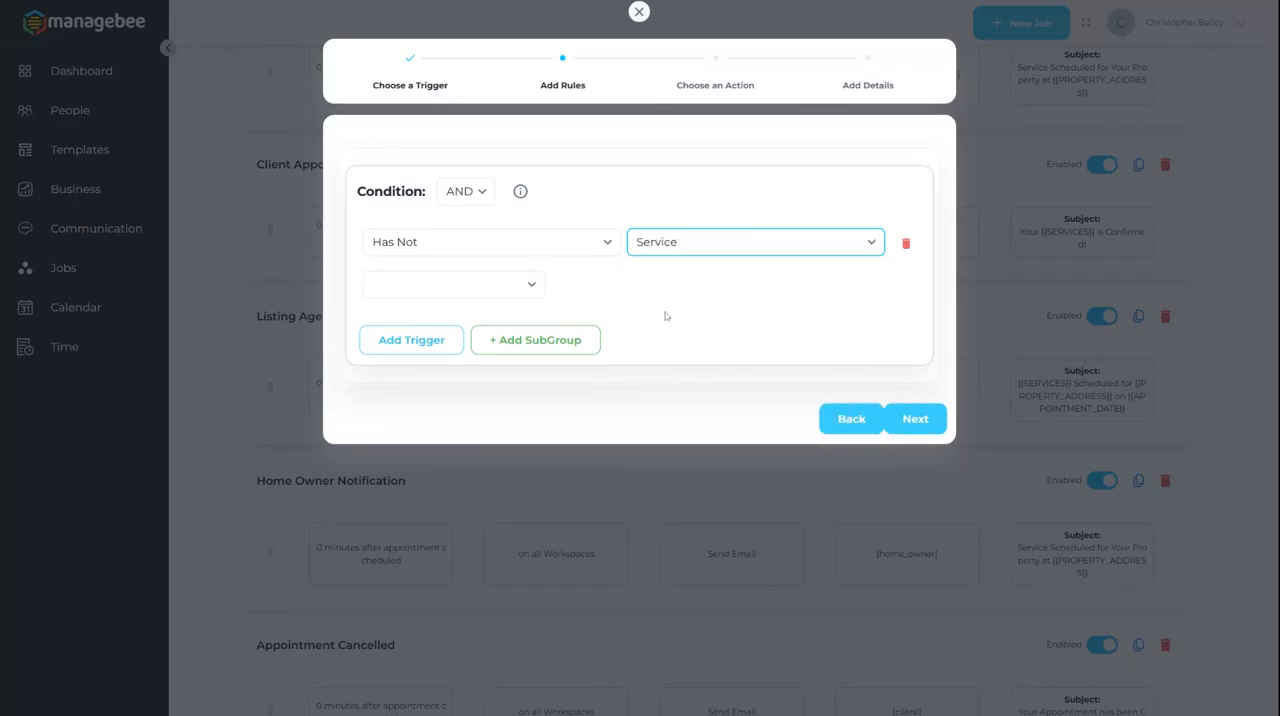
{"action": "left_click", "coordinate": [500, 286]}
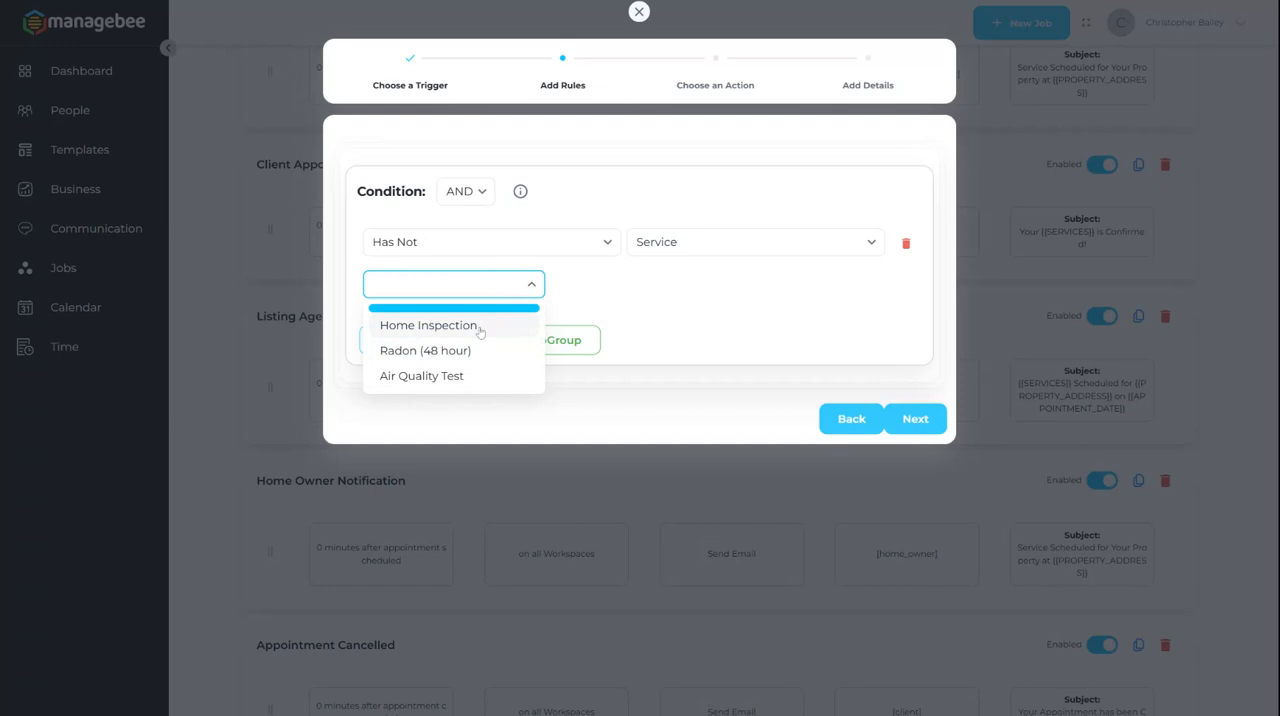
{"action": "left_click", "coordinate": [437, 376]}
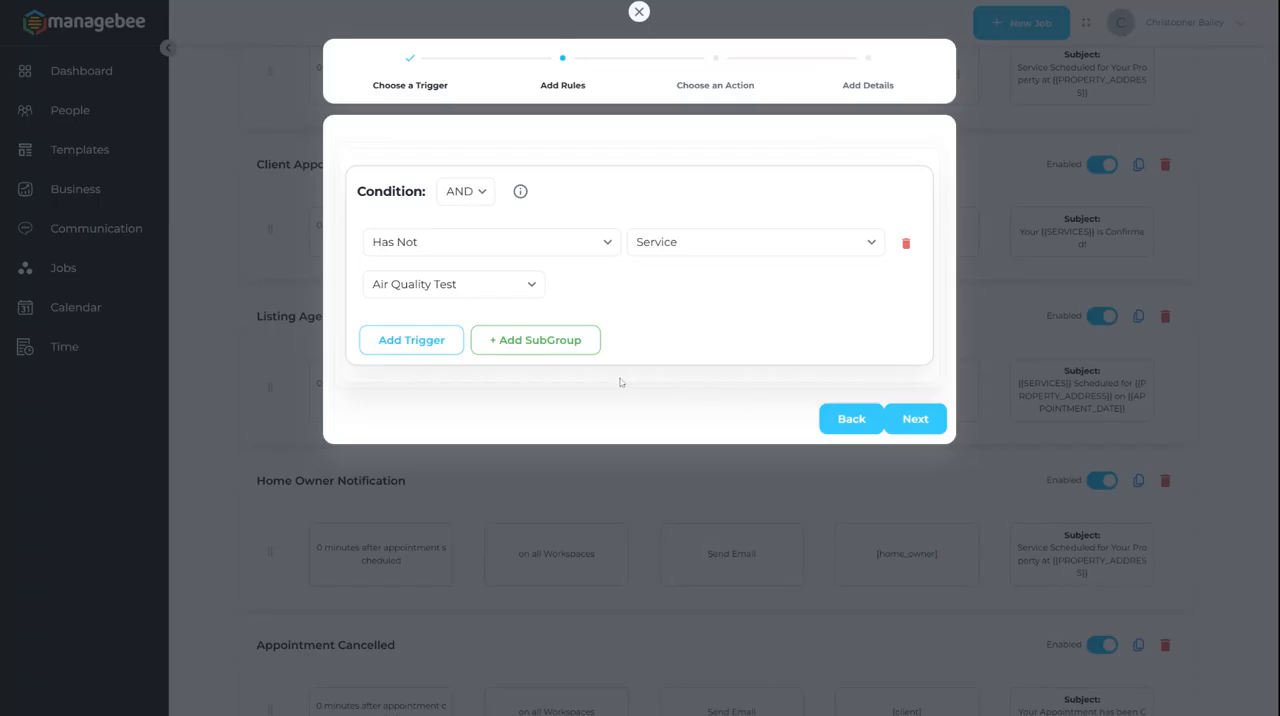
{"action": "left_click", "coordinate": [905, 243]}
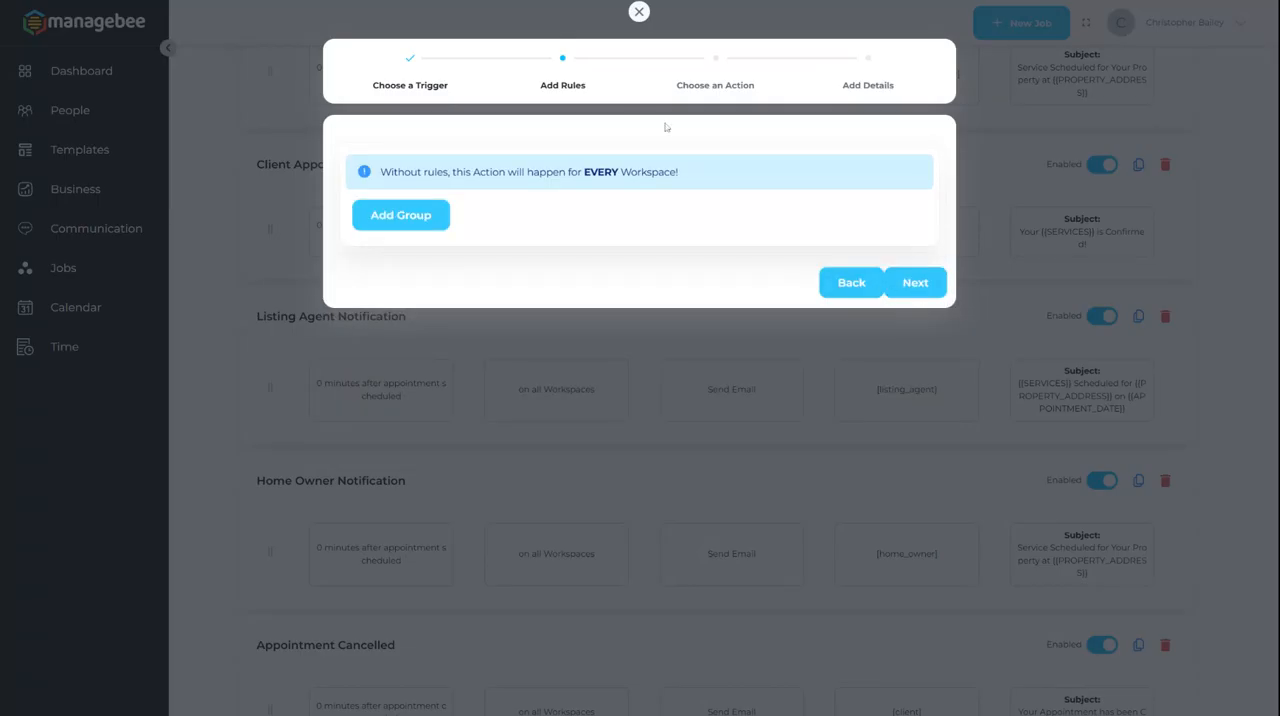
Step: Continue to the chore's action and review its name and the available action types, keeping Send Email
{"action": "left_click", "coordinate": [905, 284]}
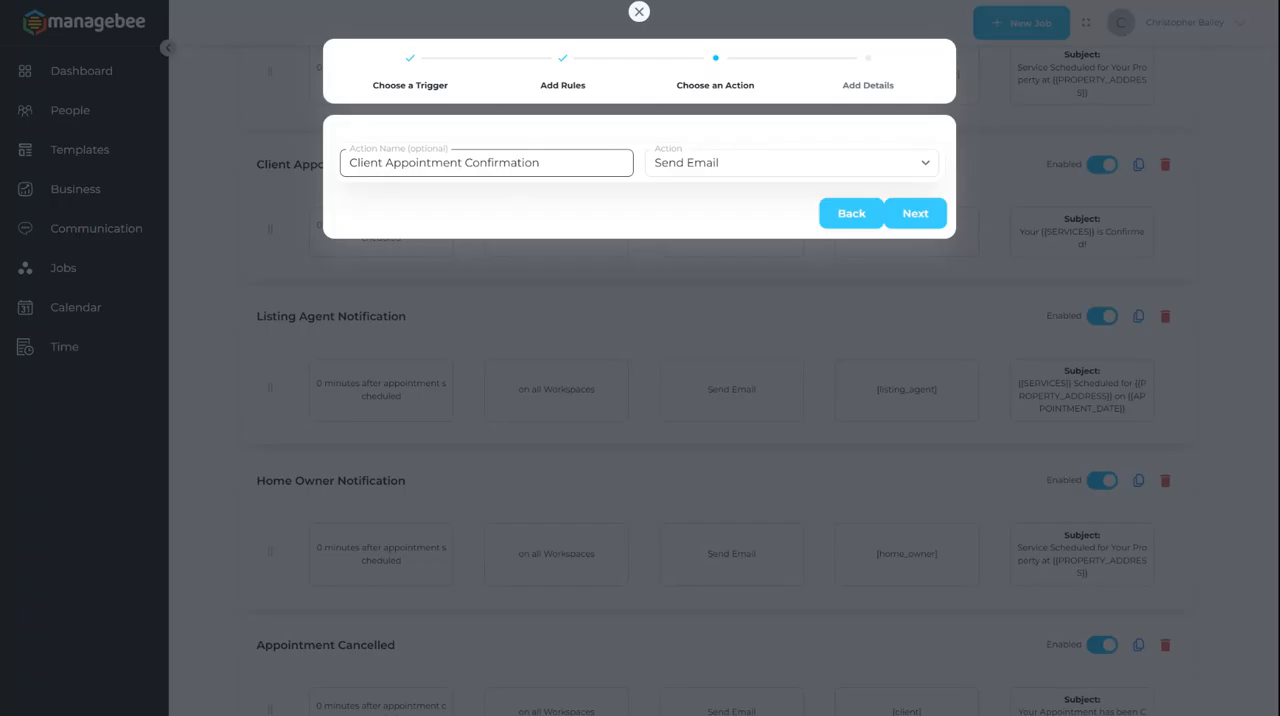
{"action": "left_click_drag", "start_coordinate": [546, 163], "coordinate": [363, 163]}
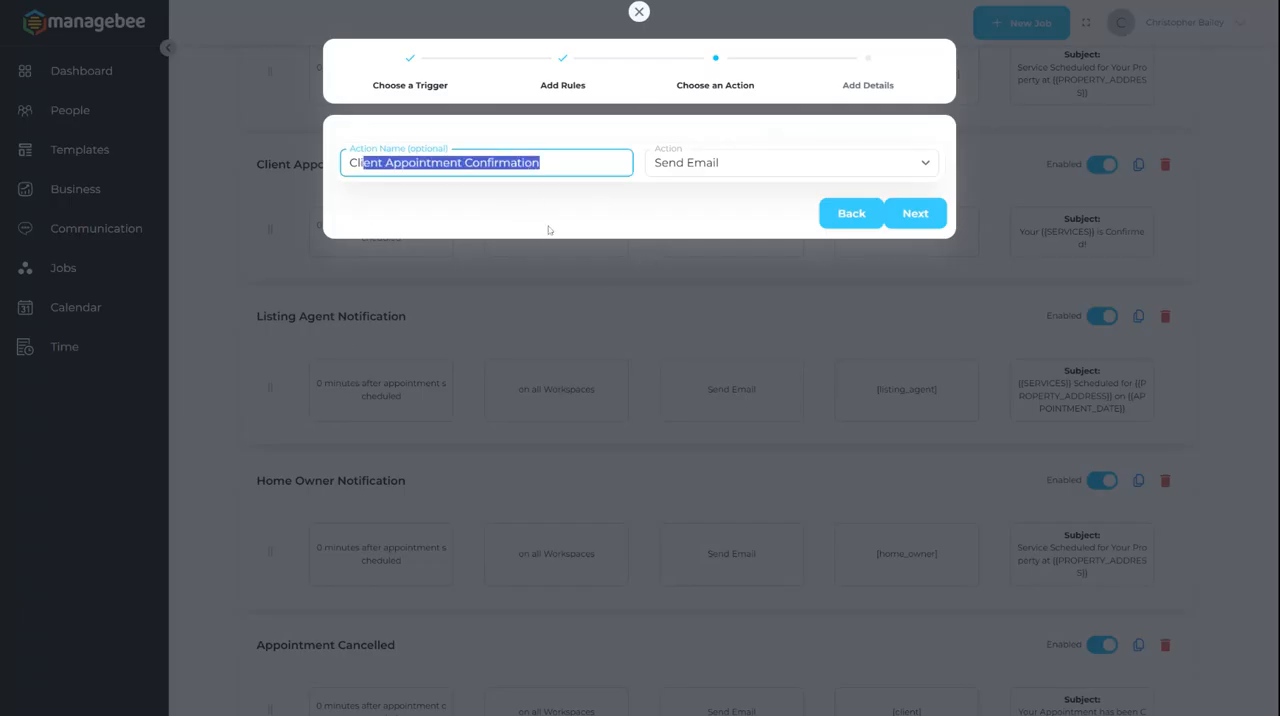
{"action": "left_click", "coordinate": [650, 210]}
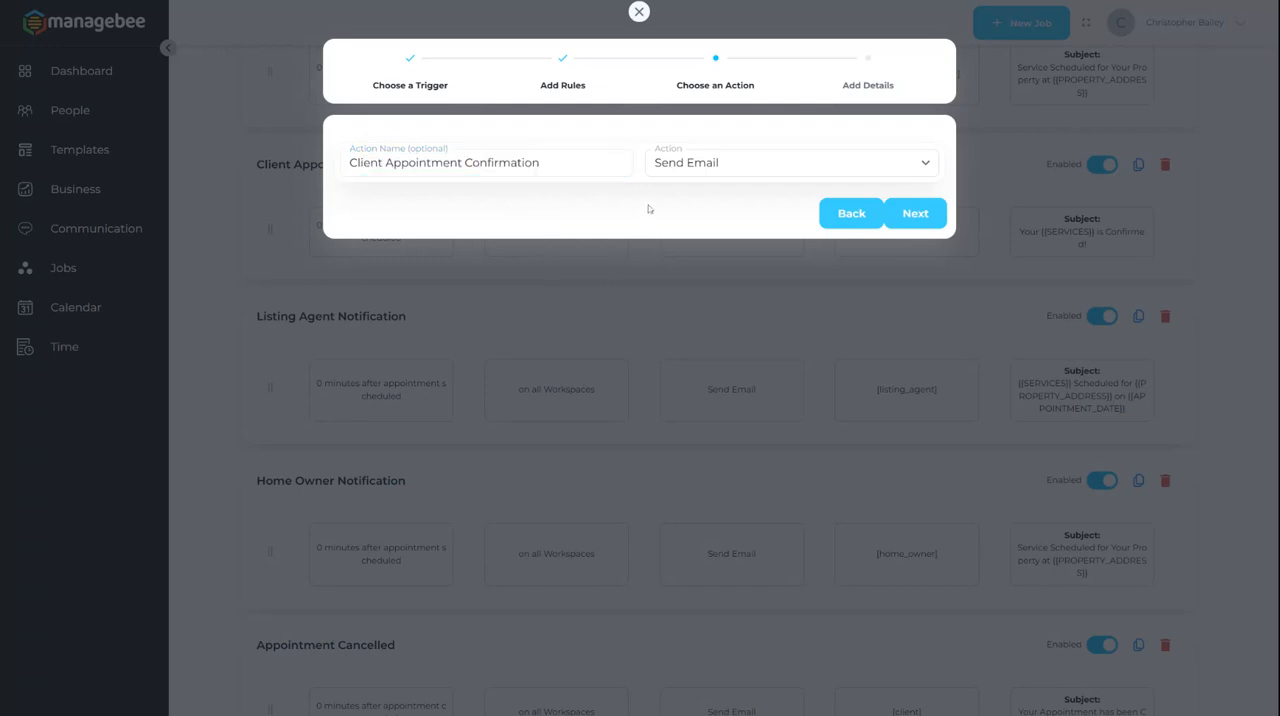
{"action": "left_click", "coordinate": [733, 164]}
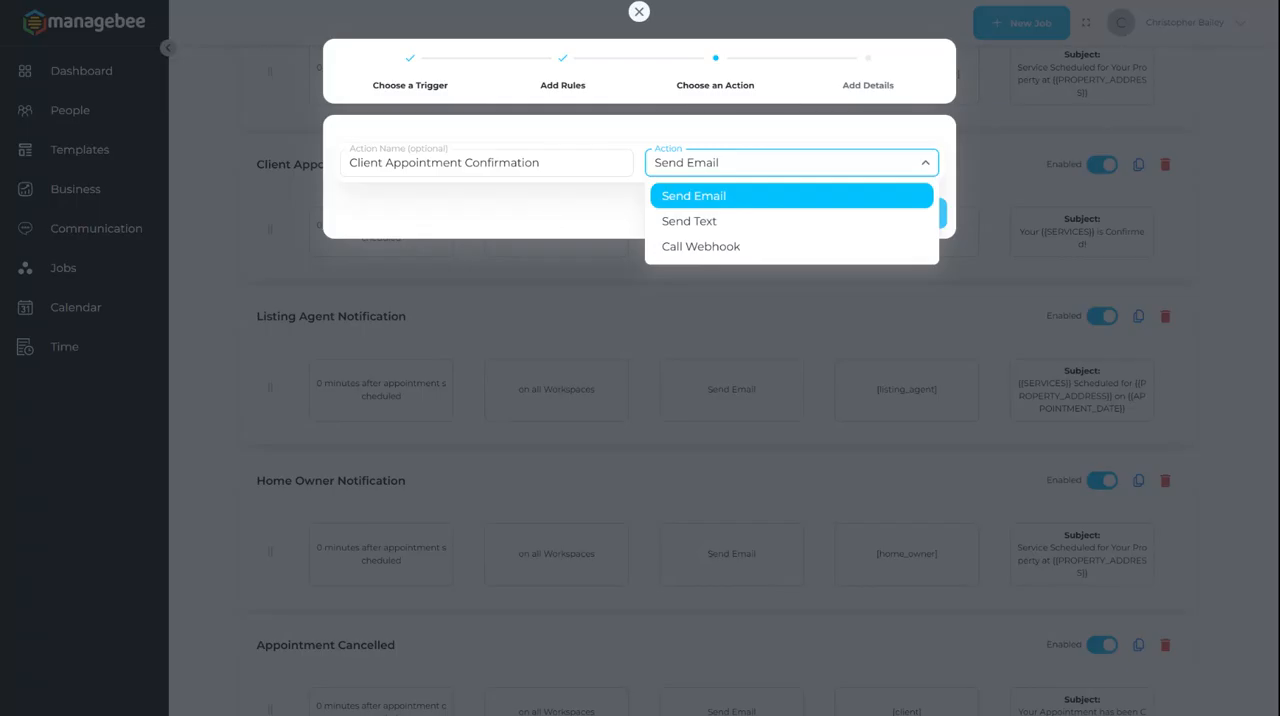
{"action": "left_click", "coordinate": [553, 221]}
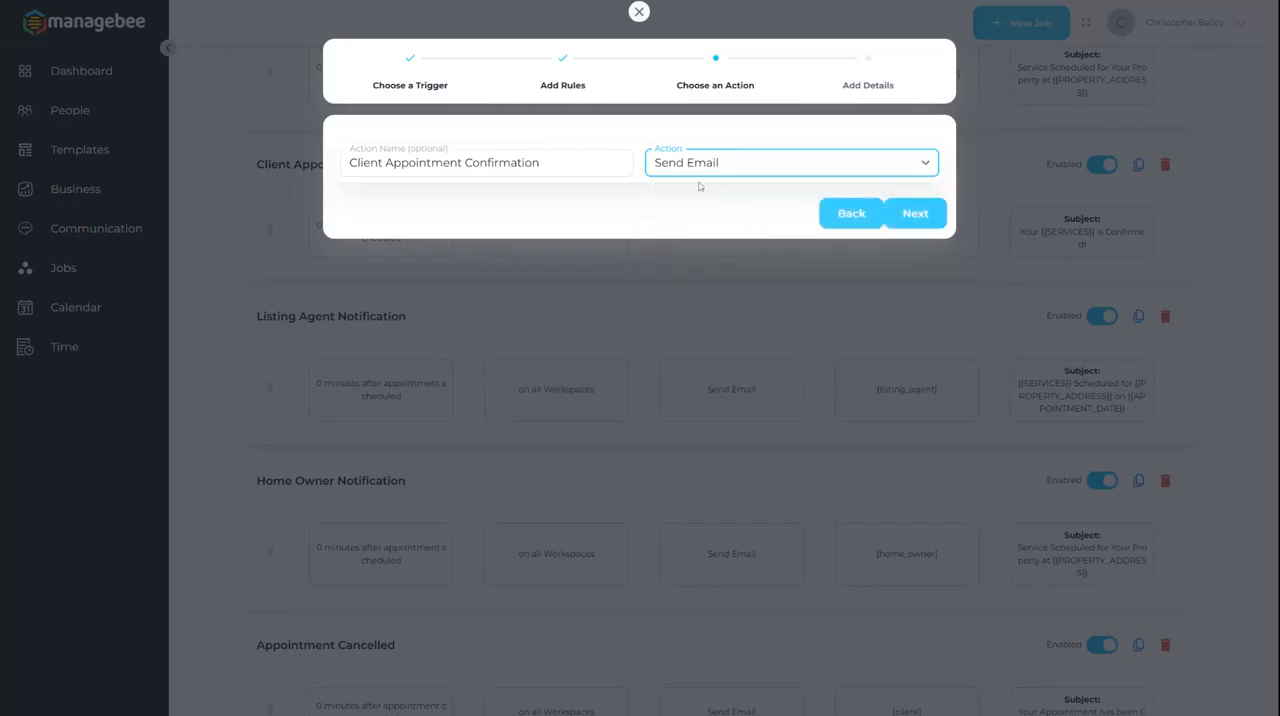
Step: Review the recipient, sender and placeholder options in the email details, and save the Client Appointment Confirmation chore
{"action": "left_click", "coordinate": [867, 82]}
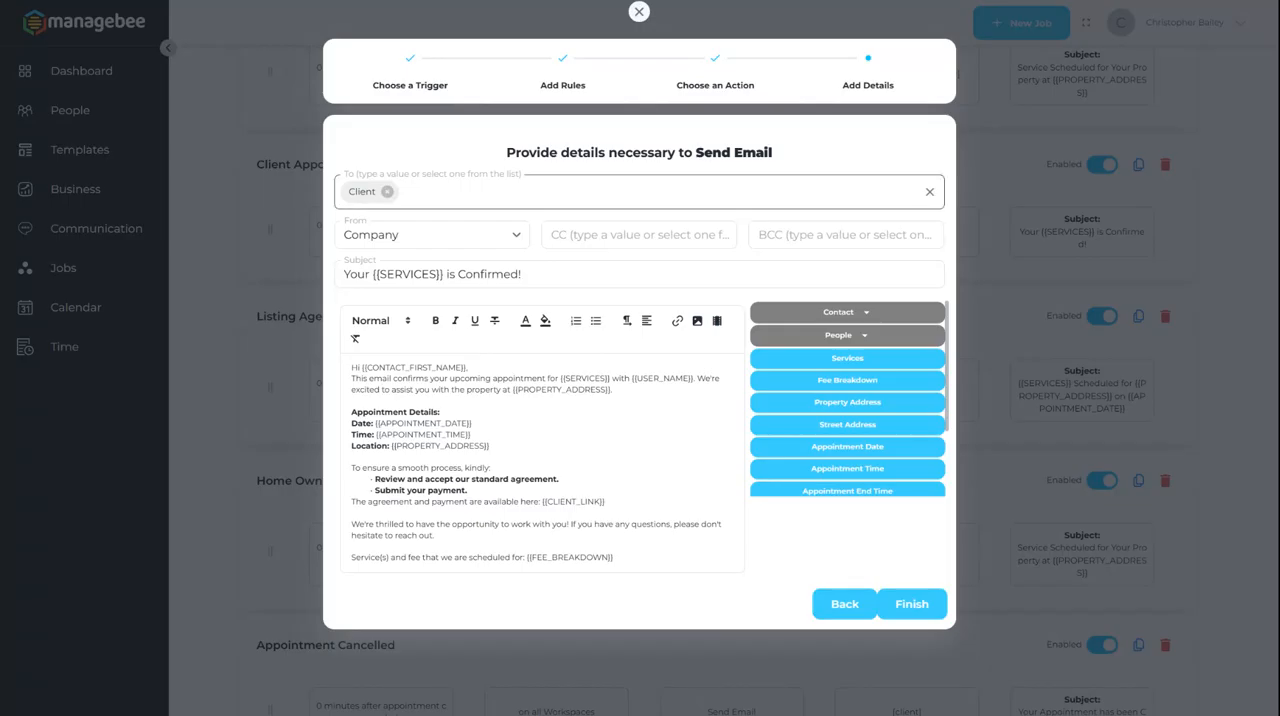
{"action": "left_click", "coordinate": [463, 192]}
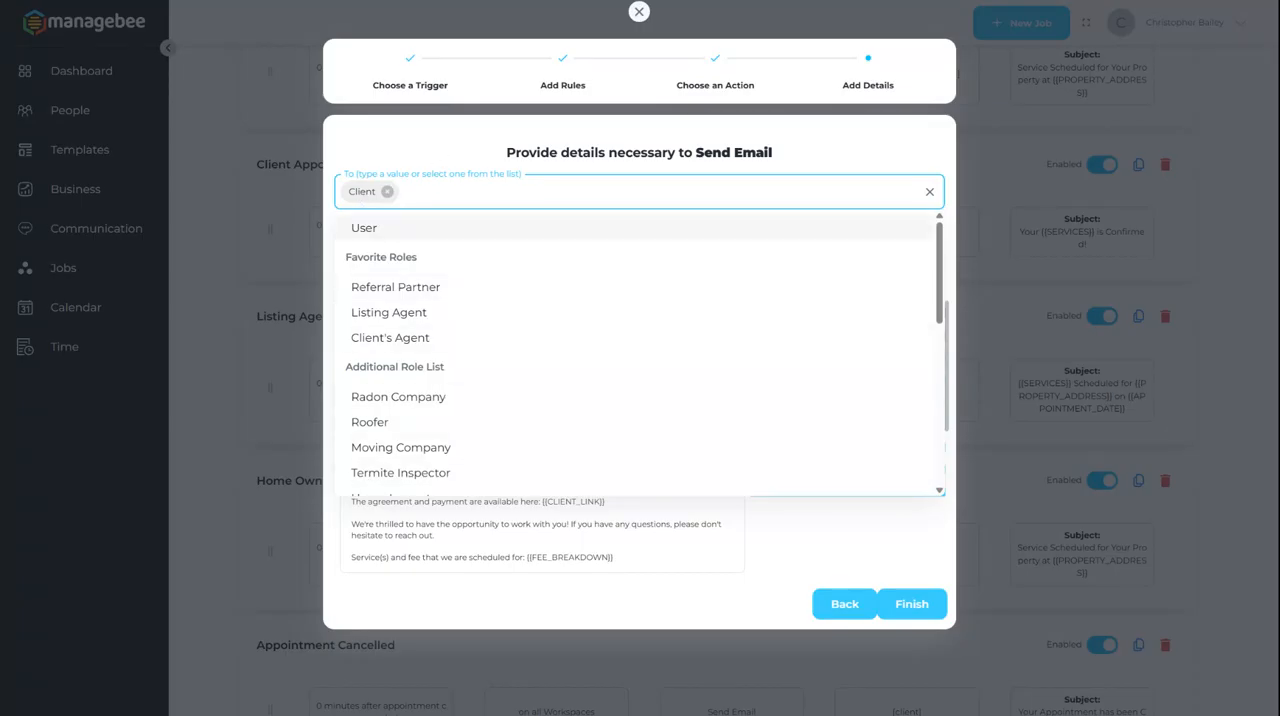
{"action": "left_click", "coordinate": [452, 138]}
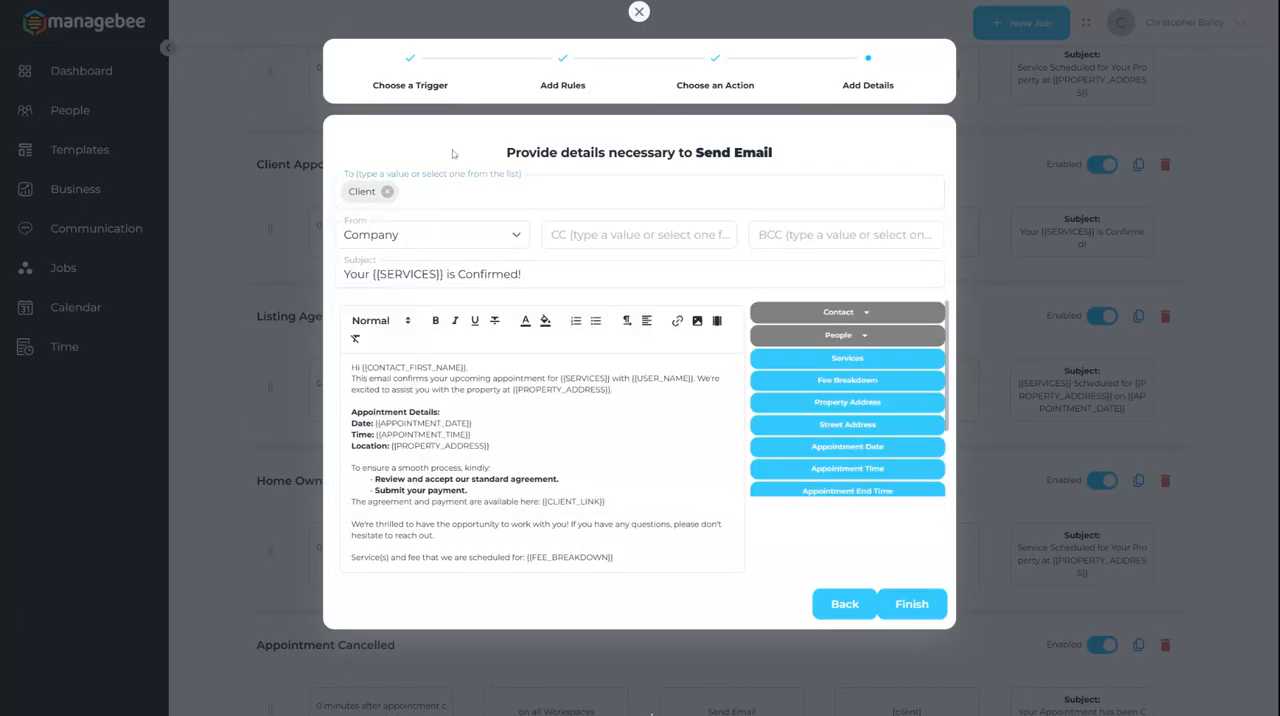
{"action": "left_click", "coordinate": [462, 241]}
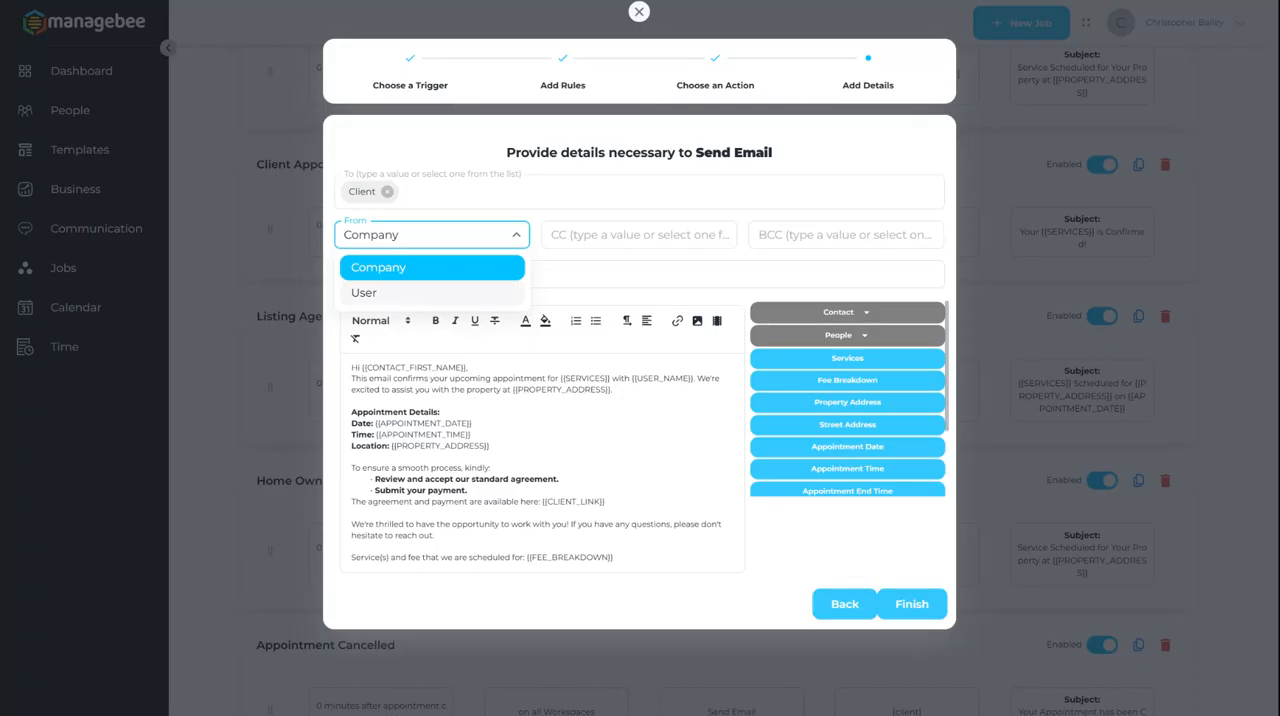
{"action": "left_click", "coordinate": [562, 278]}
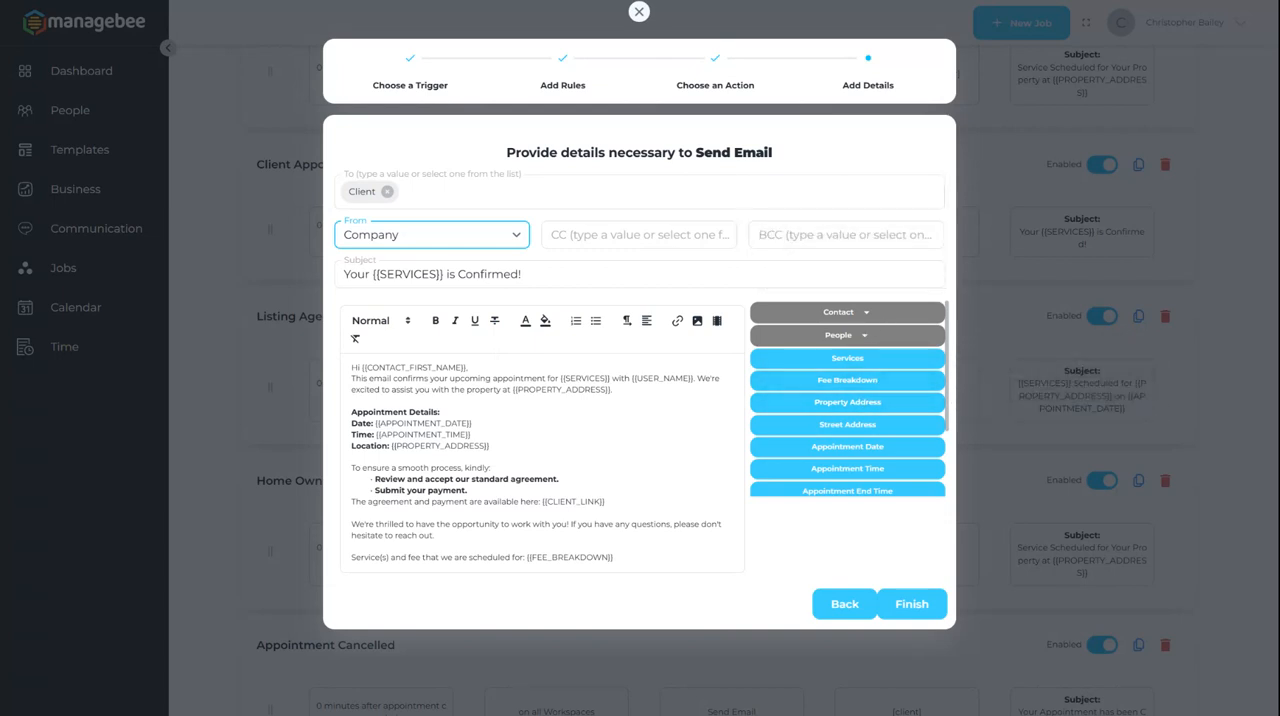
{"action": "scroll", "coordinate": [860, 408], "scroll_direction": "down", "scroll_amount": 2}
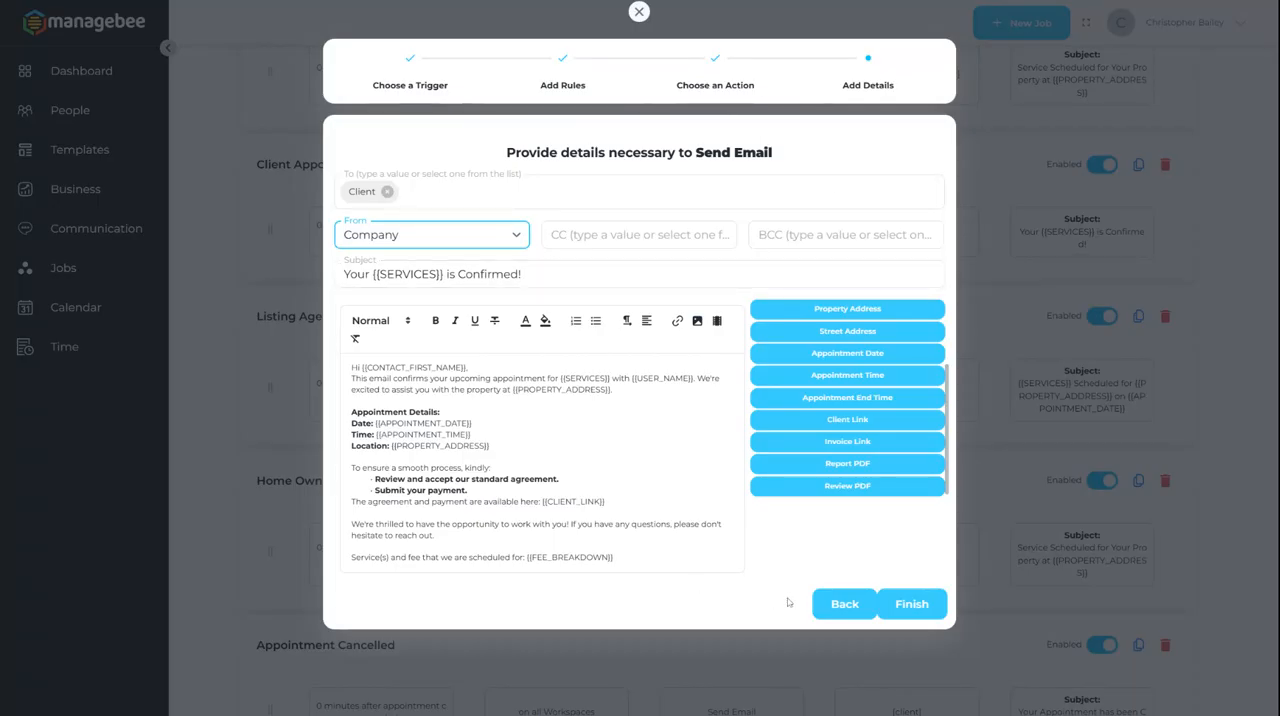
{"action": "left_click", "coordinate": [911, 603]}
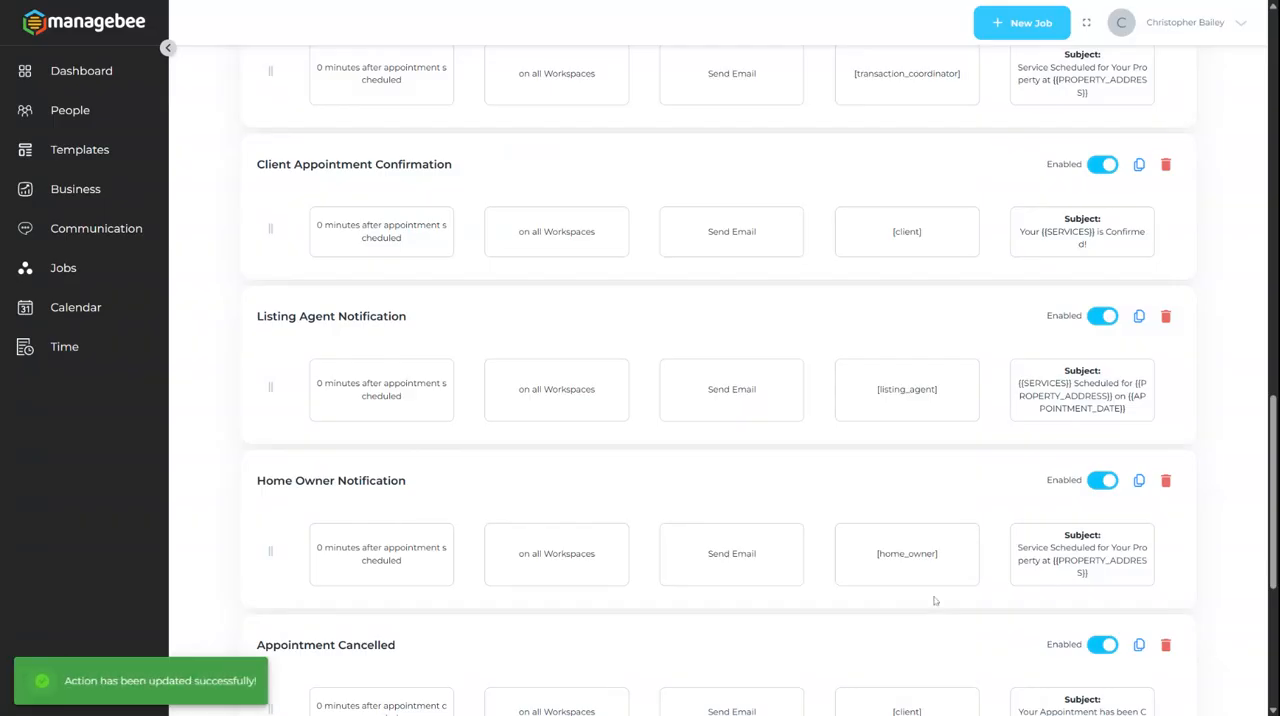